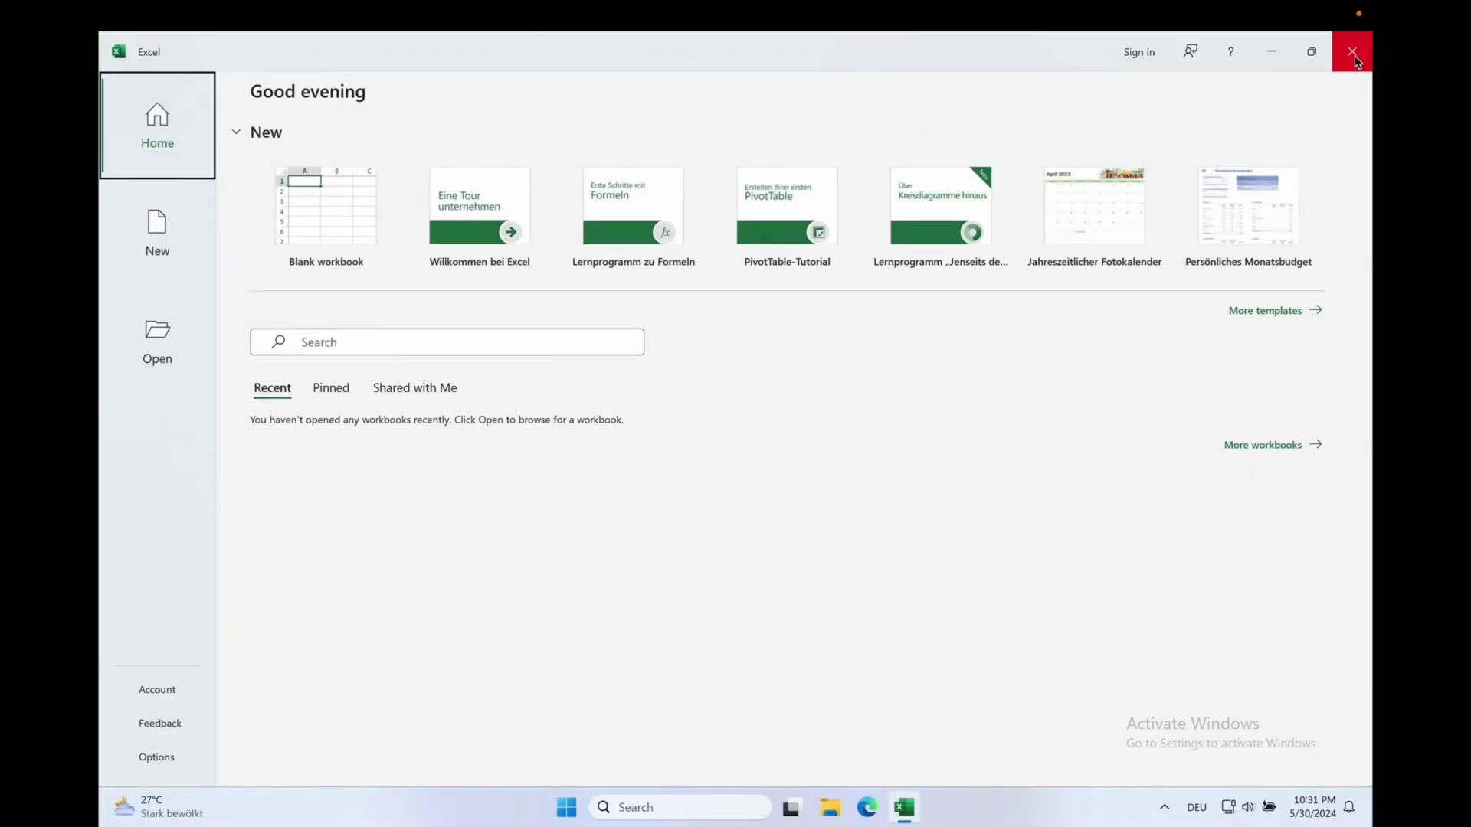
# Close the Microsoft Excel window to return to the Windows desktop
pyautogui.click(1355, 56)
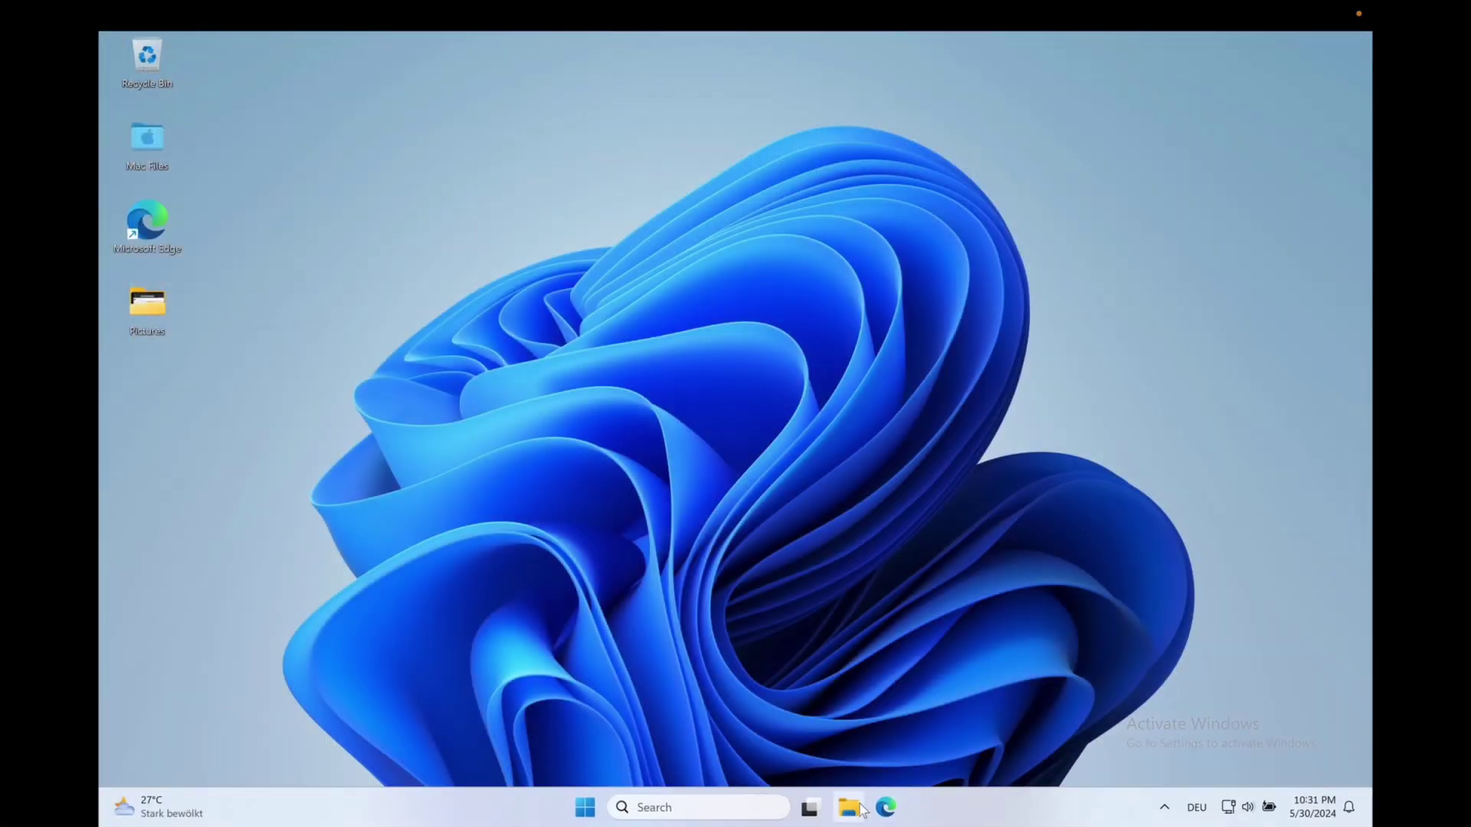
# Browse in File Explorer to C:\Program Files\Microsoft Office\Office16
pyautogui.click(849, 808)
pyautogui.scroll(-2, 322, 551)
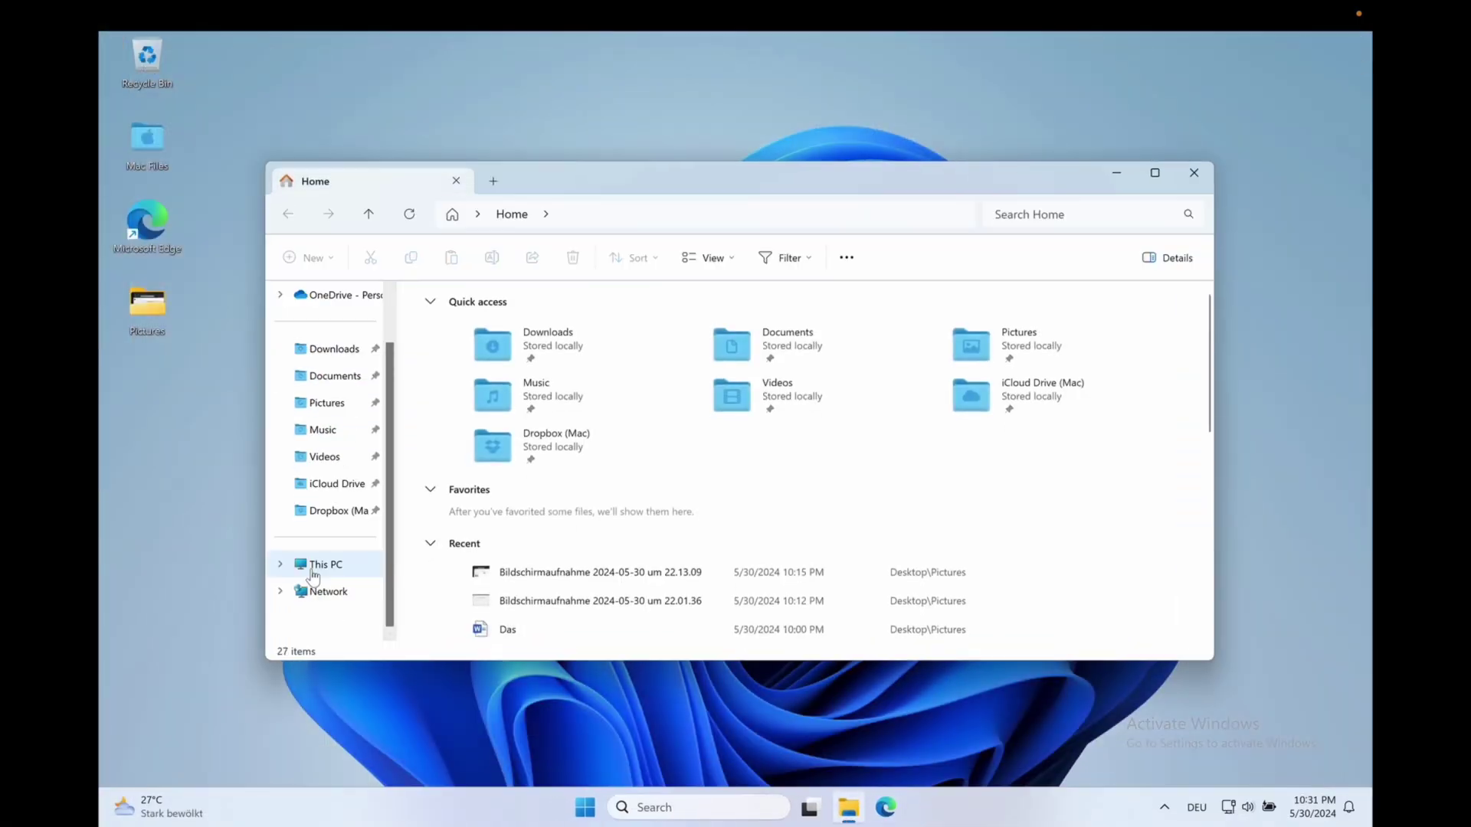
pyautogui.click(325, 564)
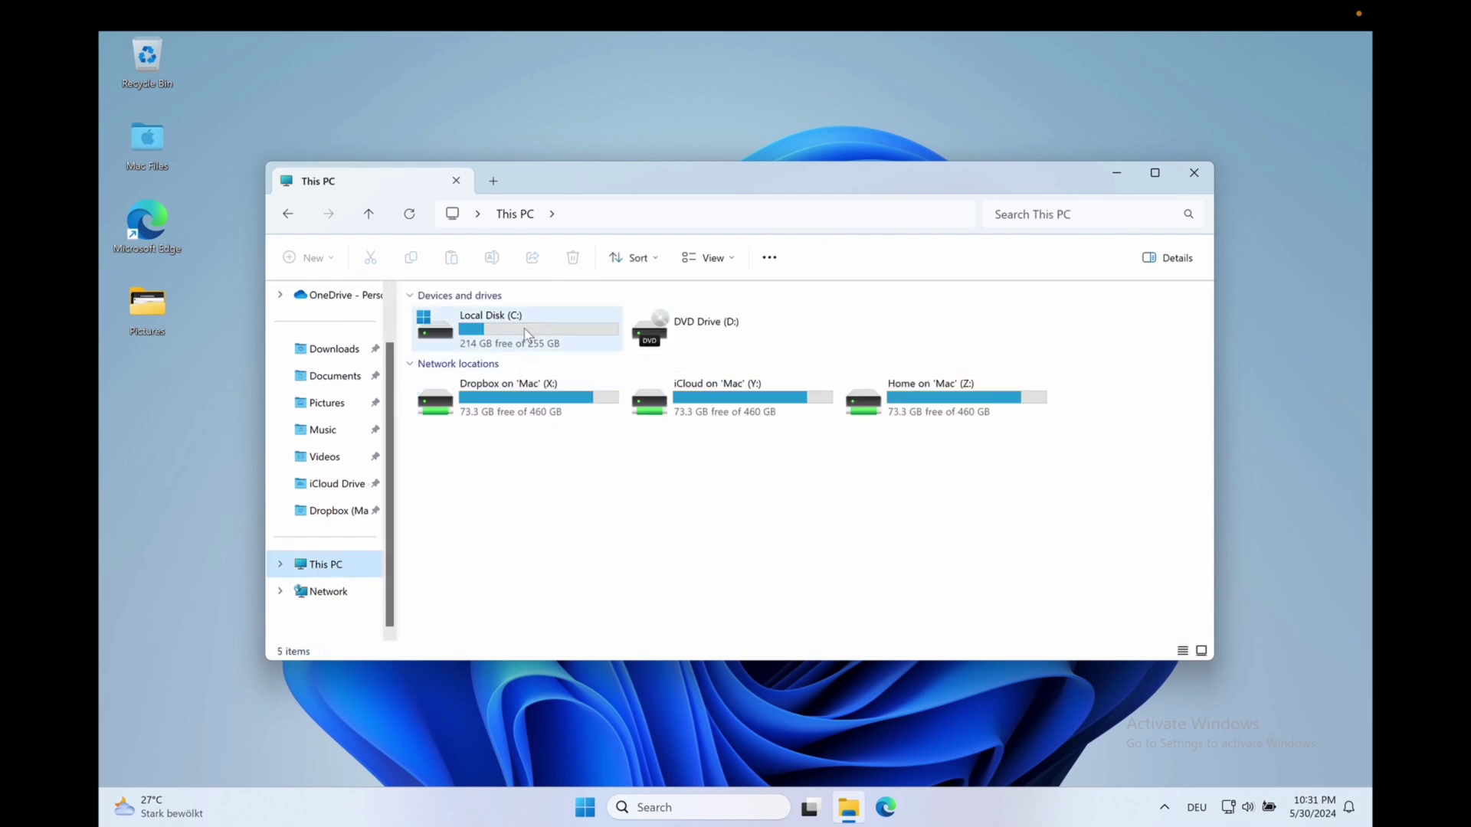
pyautogui.doubleClick(523, 327)
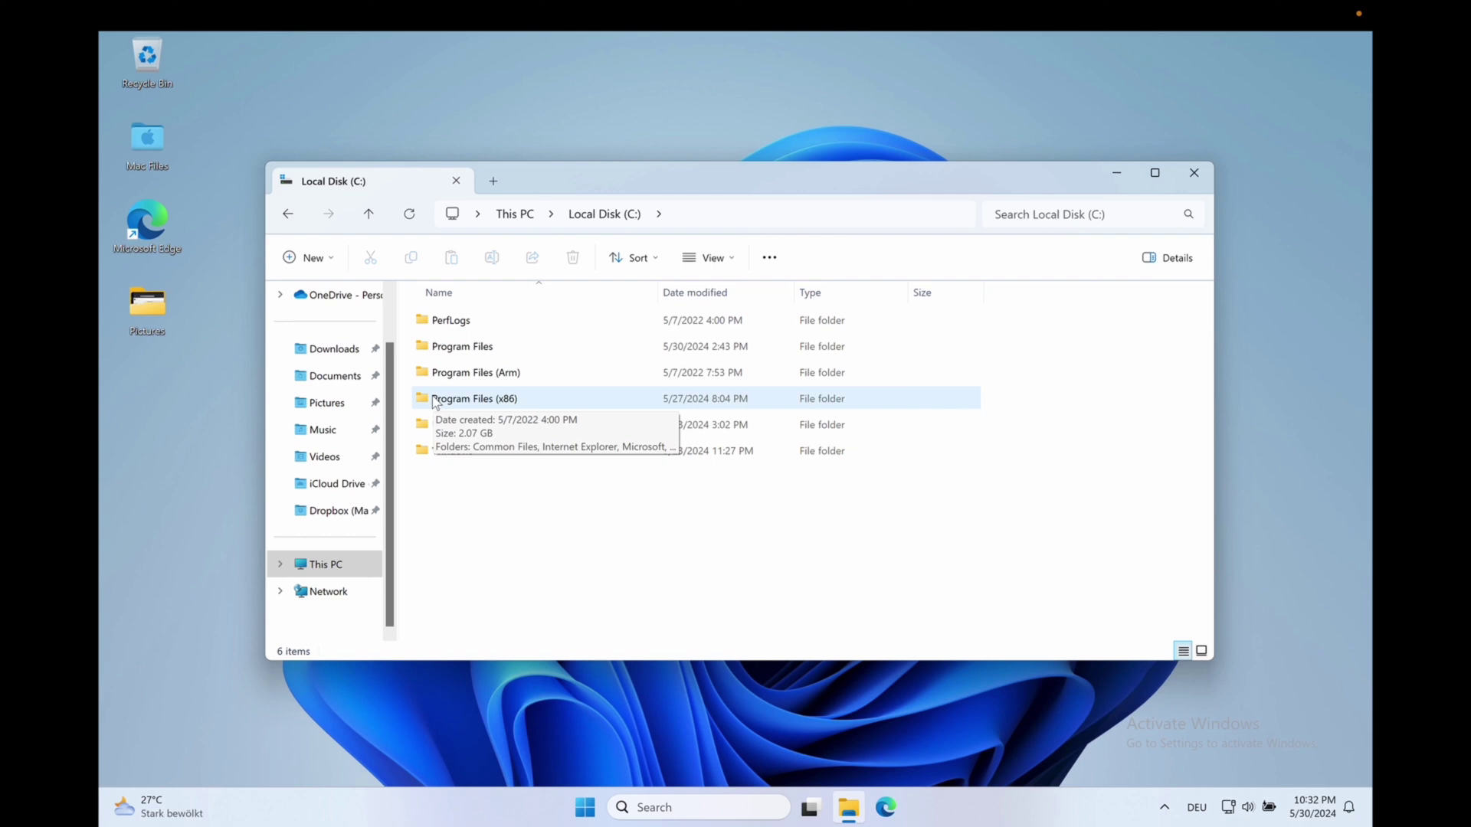
pyautogui.doubleClick(471, 347)
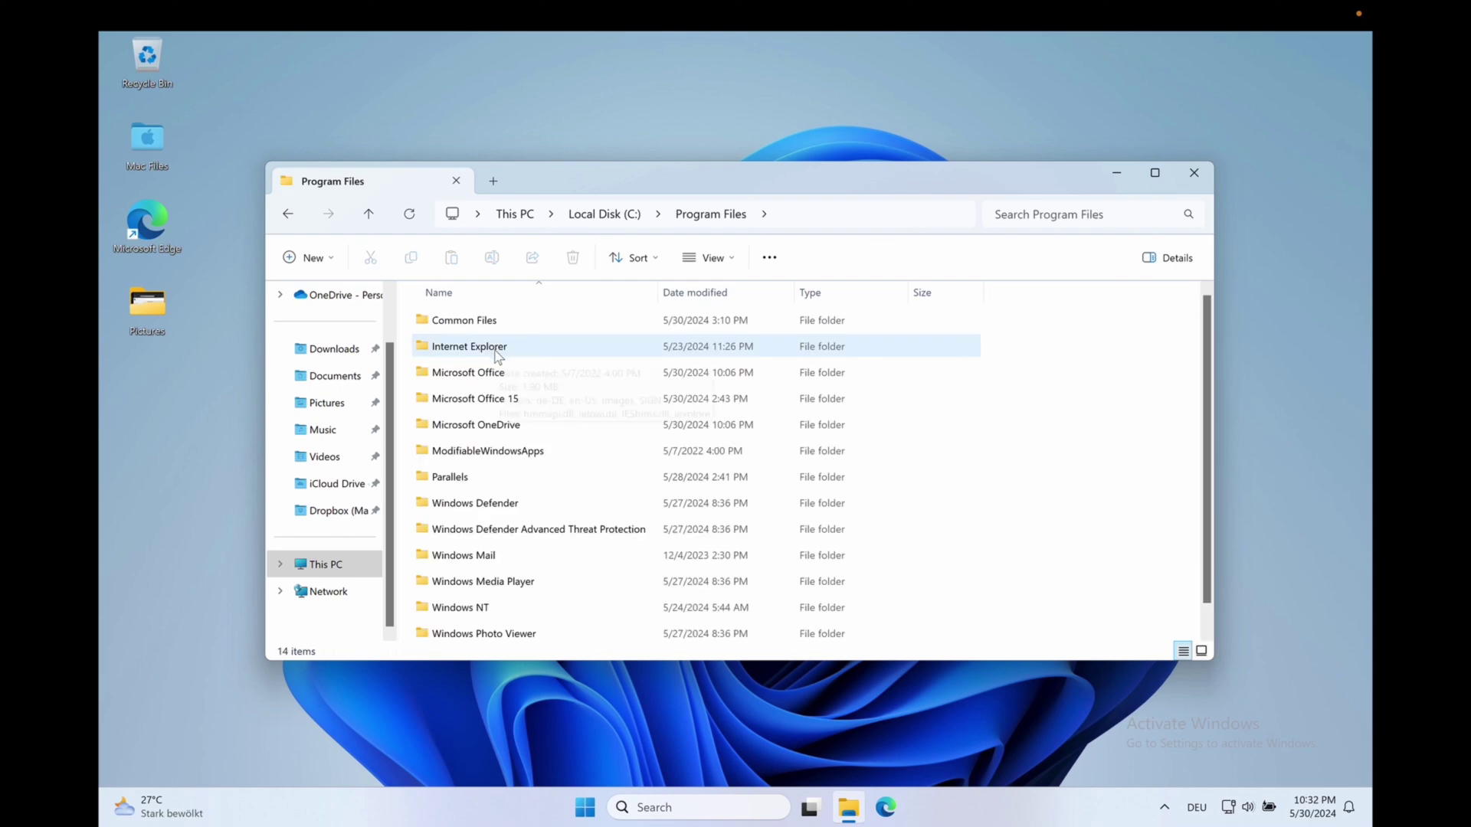
pyautogui.doubleClick(467, 373)
pyautogui.click(451, 319)
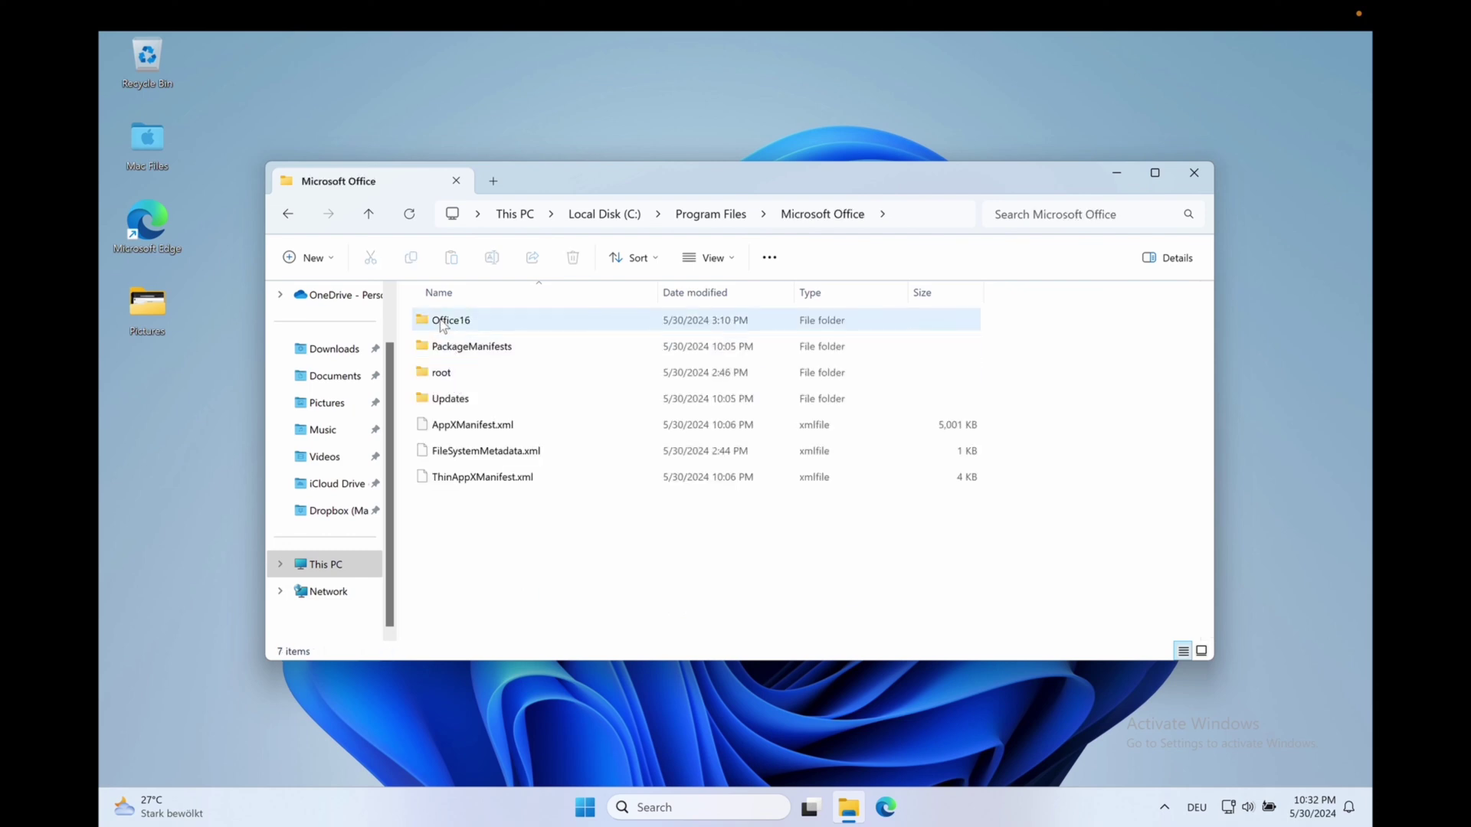
pyautogui.doubleClick(450, 321)
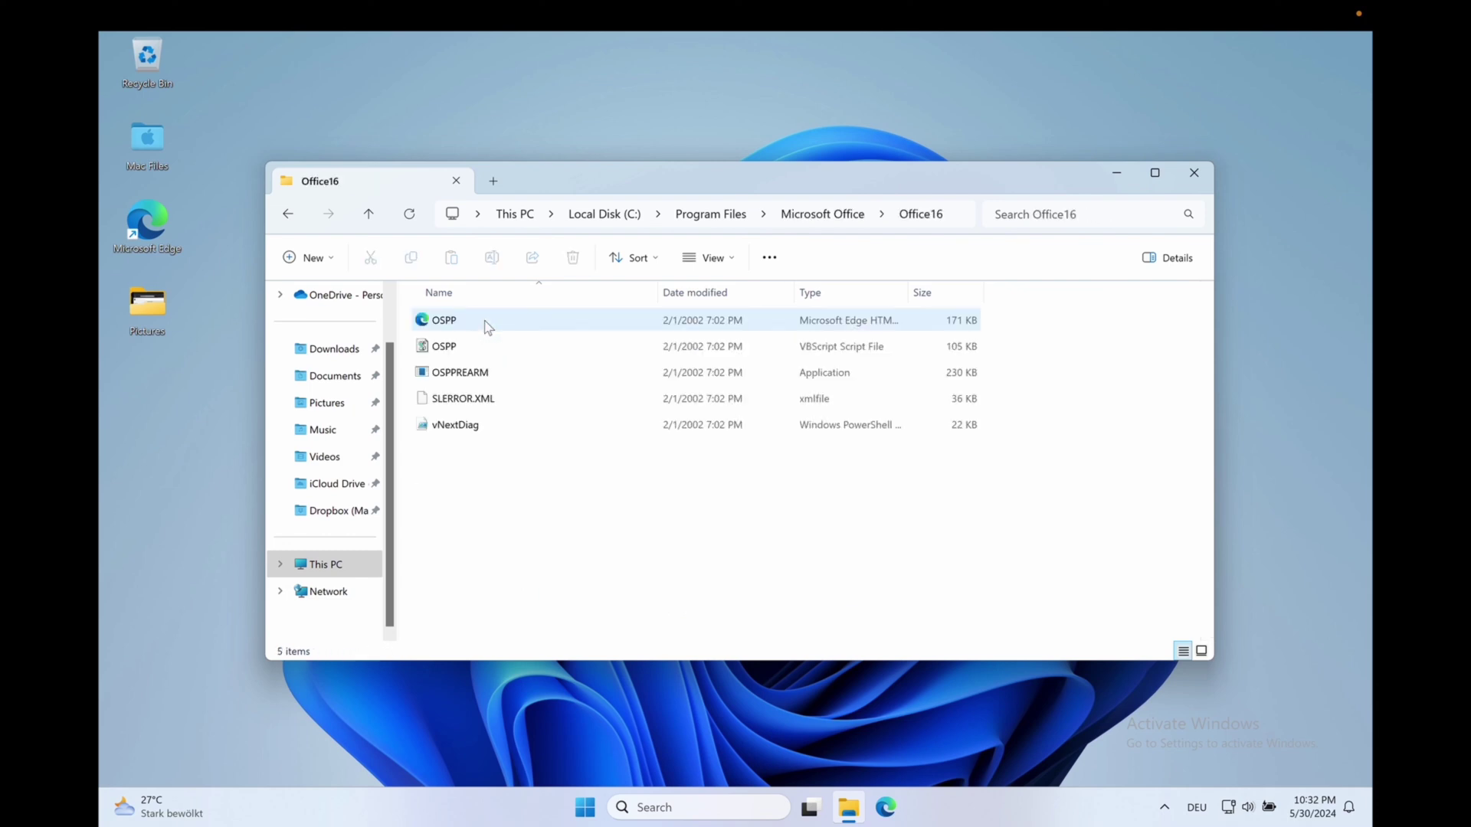
# Copy the Office16 folder's full path from the address bar
pyautogui.click(957, 215)
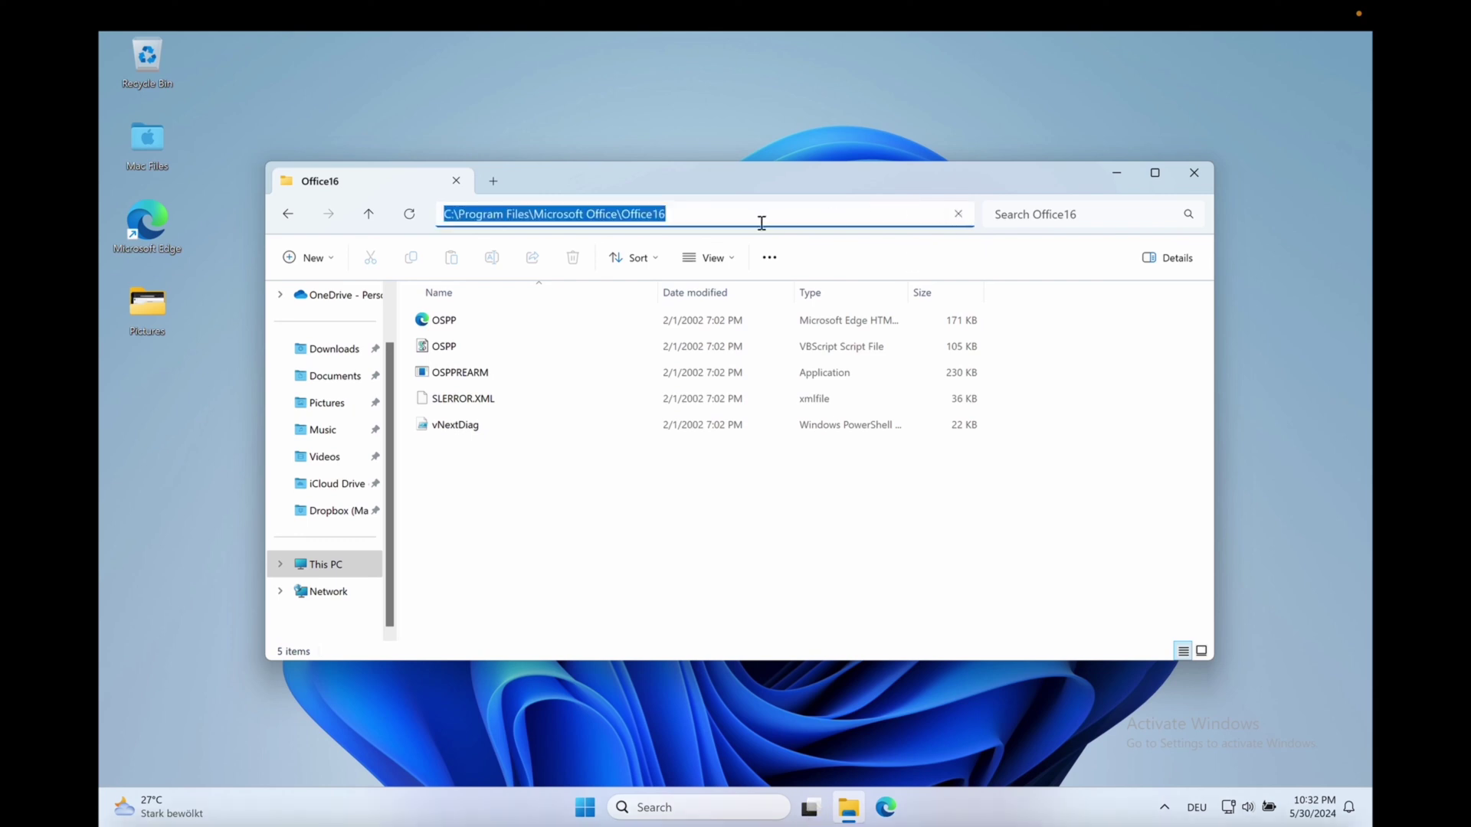
pyautogui.rightClick(657, 216)
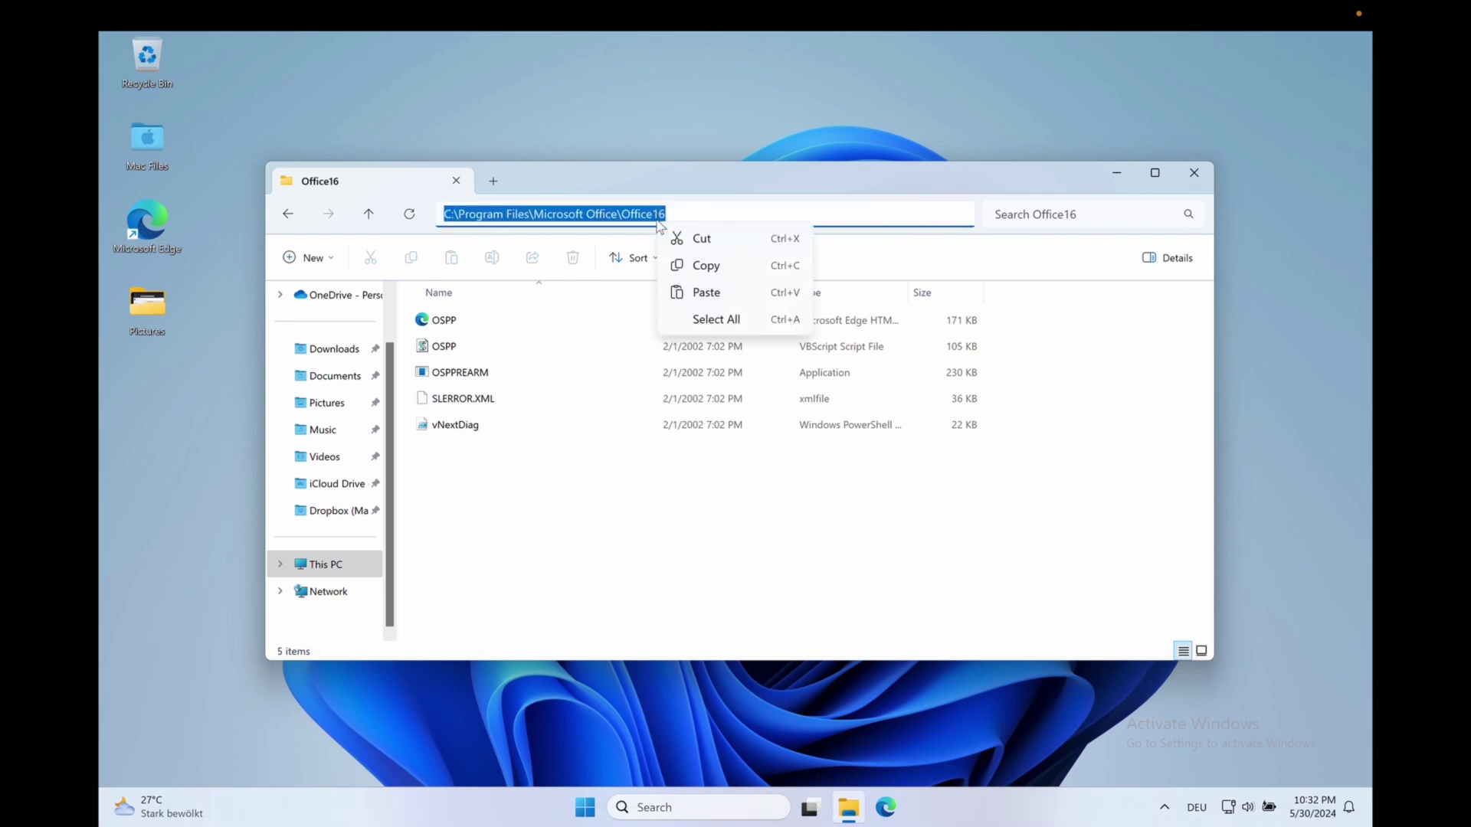
pyautogui.click(715, 268)
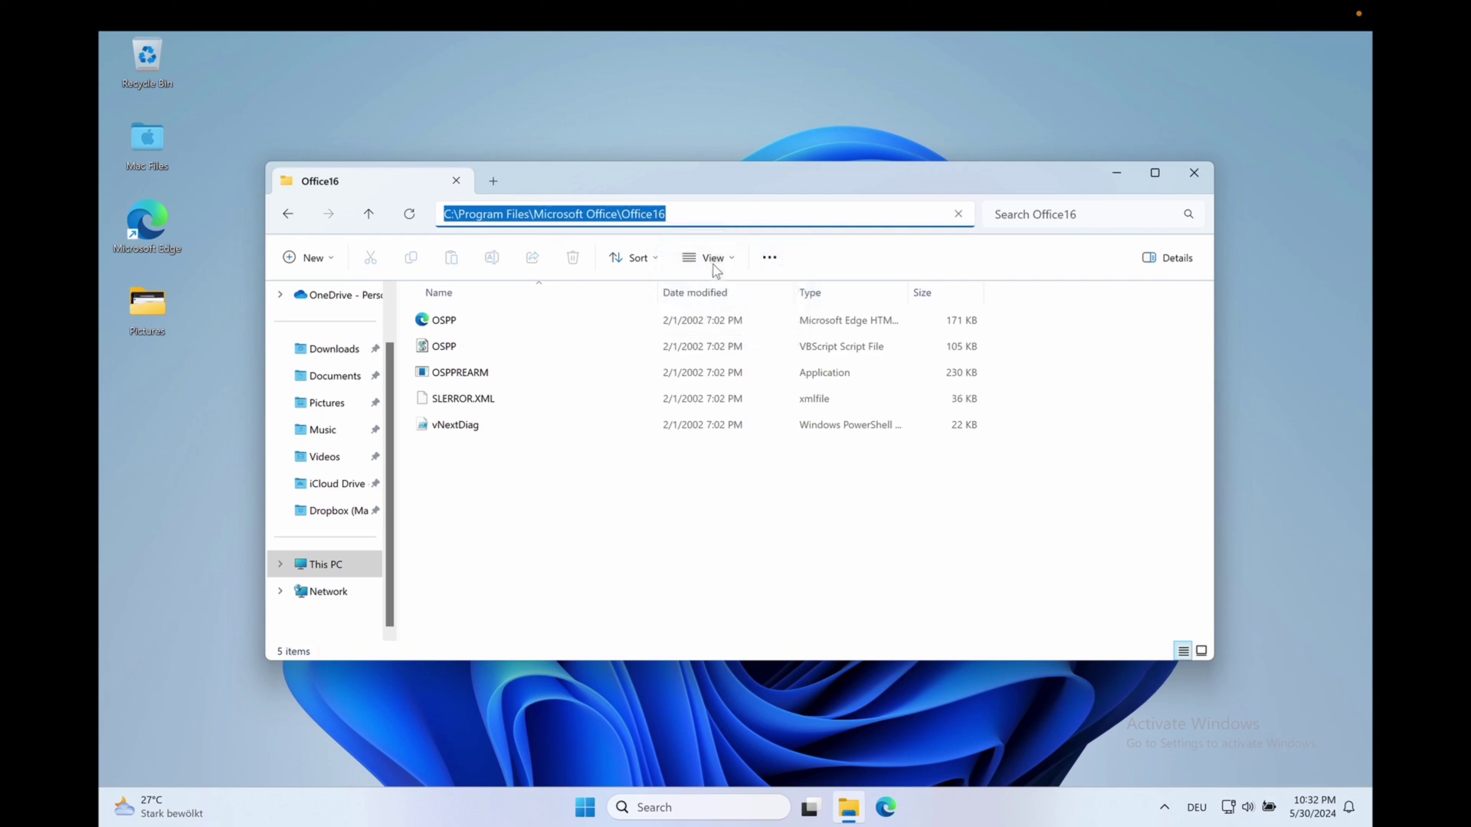
pyautogui.click(699, 809)
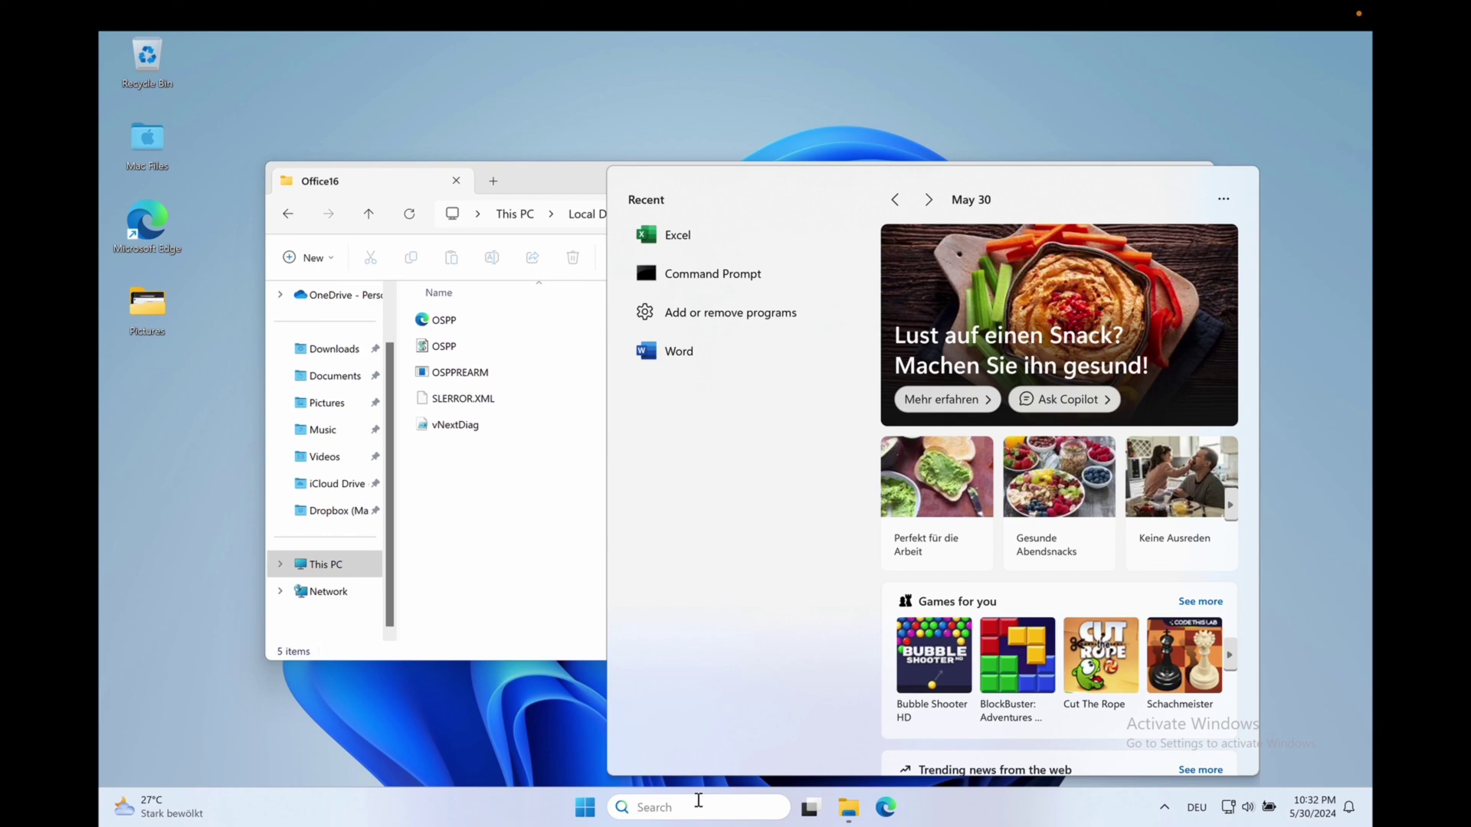
pyautogui.write('cm')
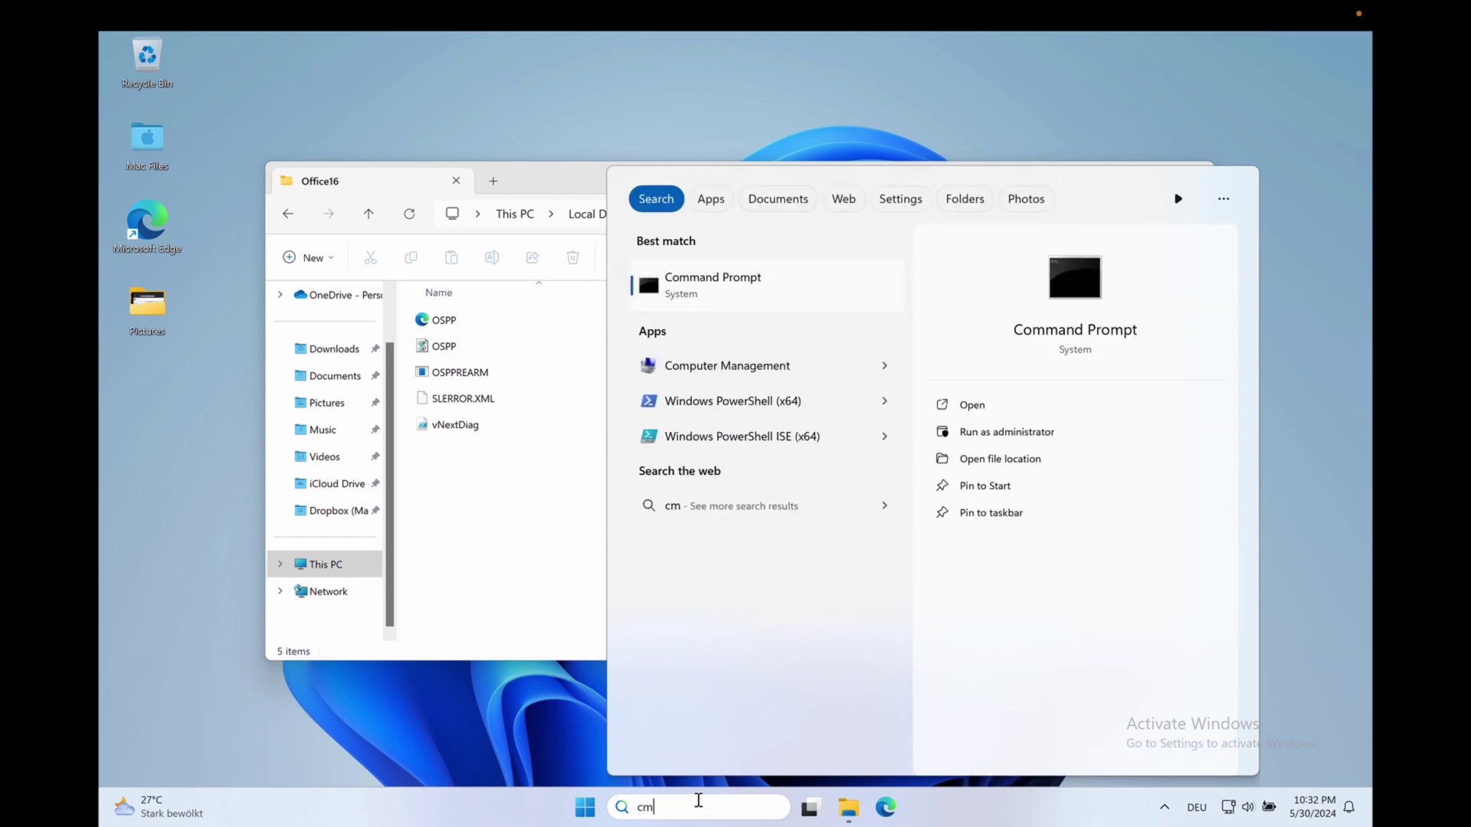
pyautogui.write('d')
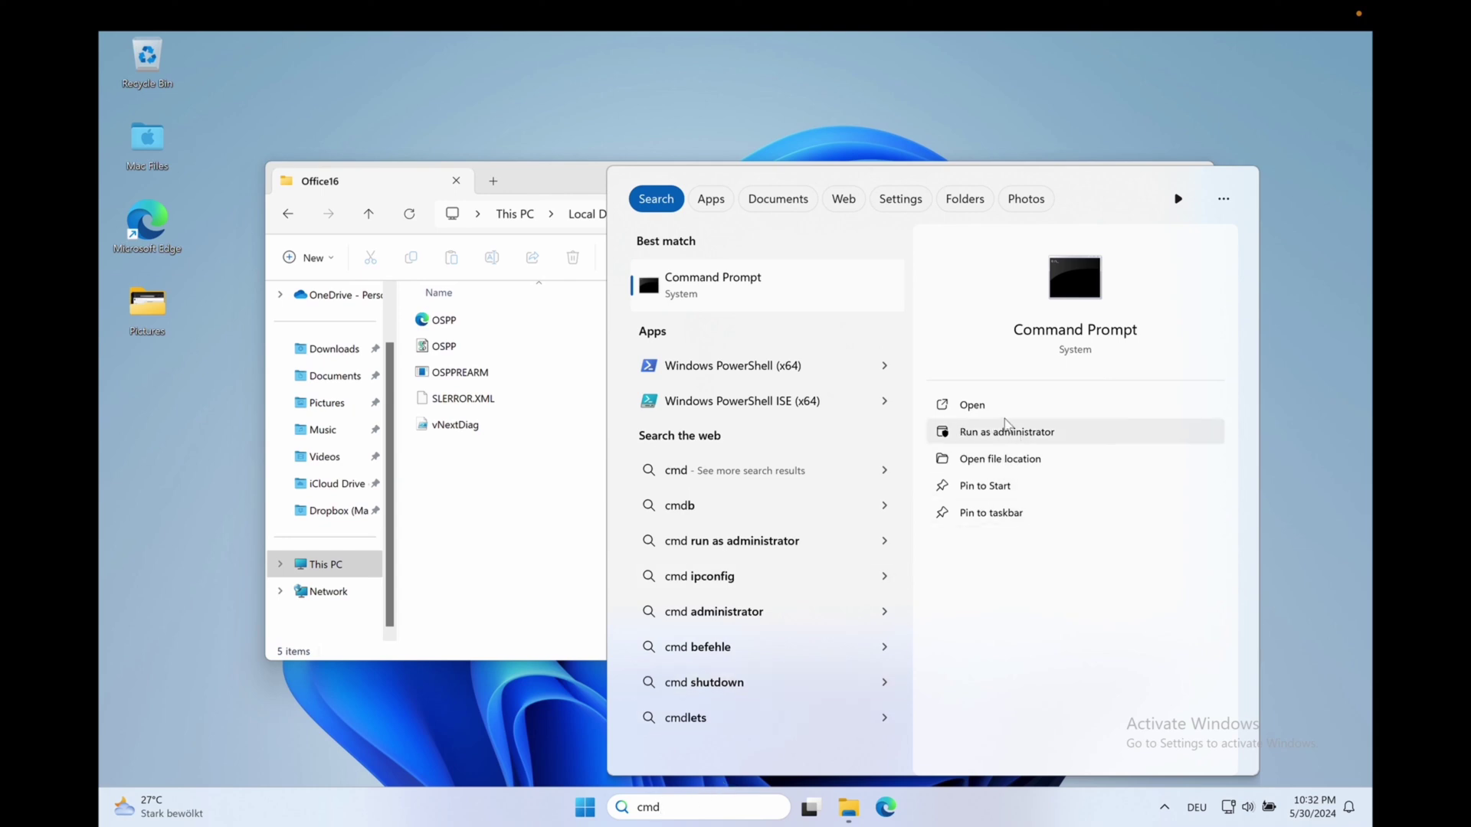
# Run Command Prompt as administrator and approve the UAC elevation prompt
pyautogui.click(1007, 432)
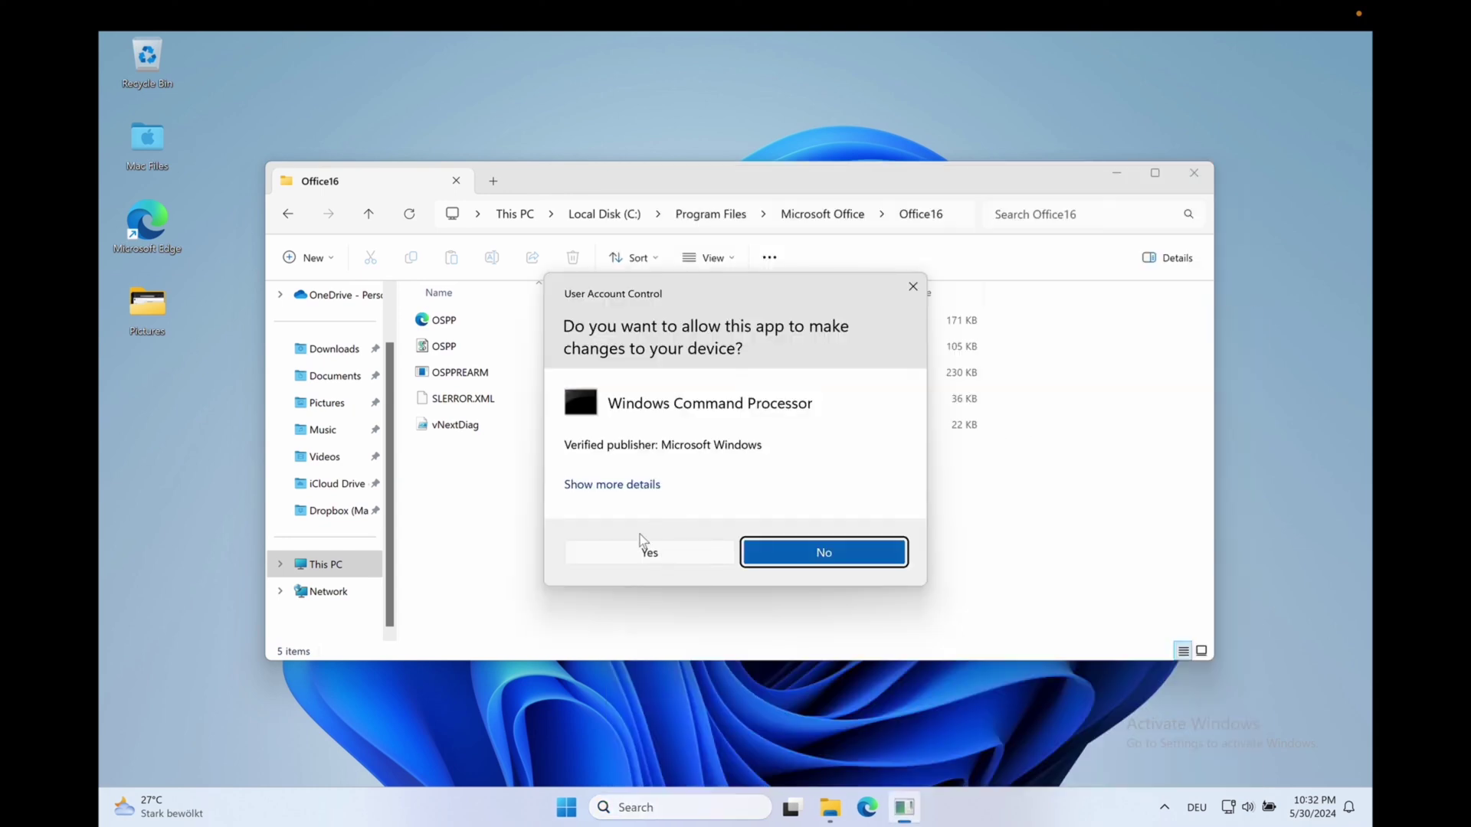
pyautogui.click(633, 552)
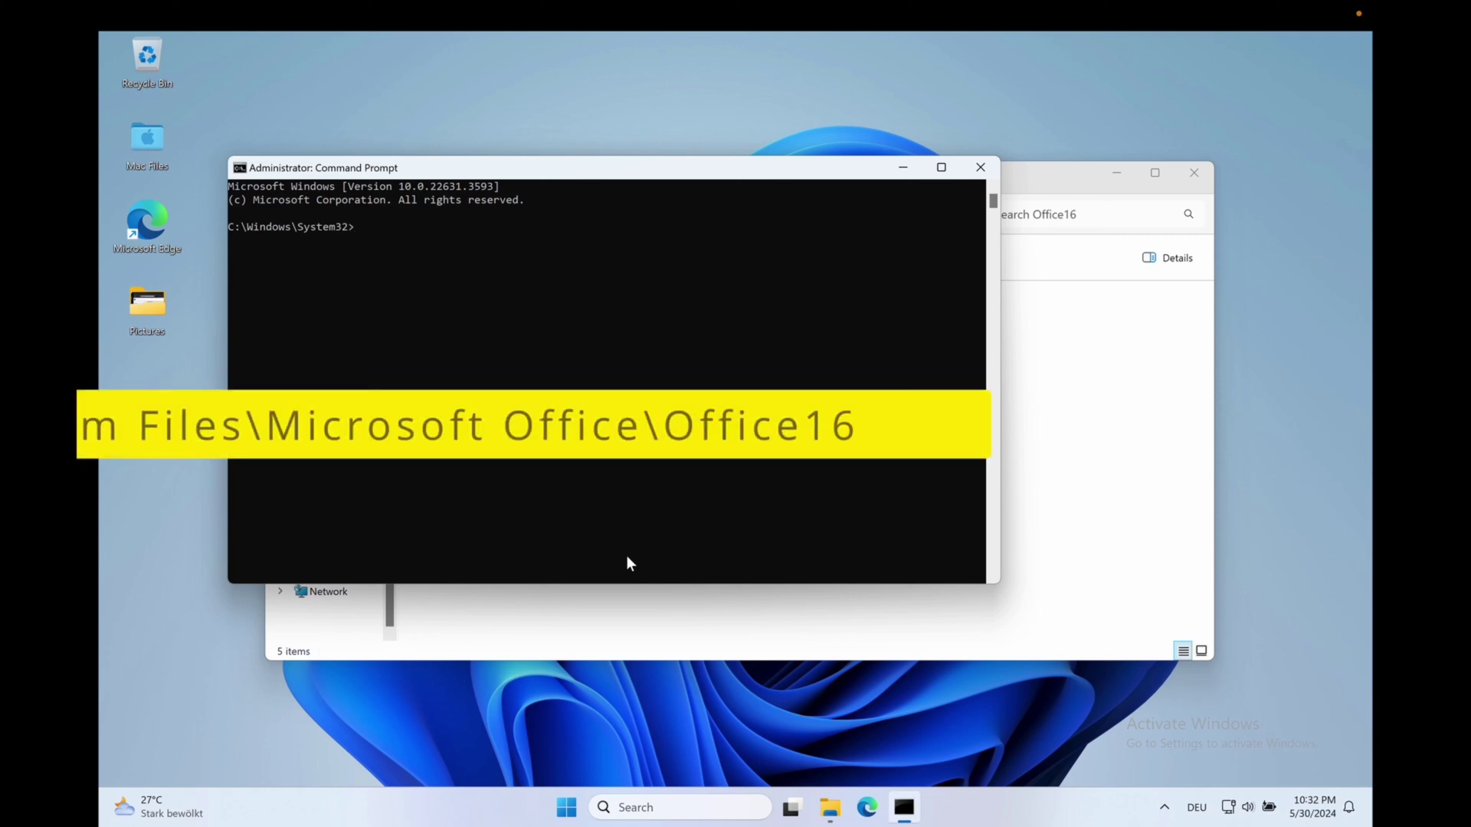
pyautogui.write('cd')
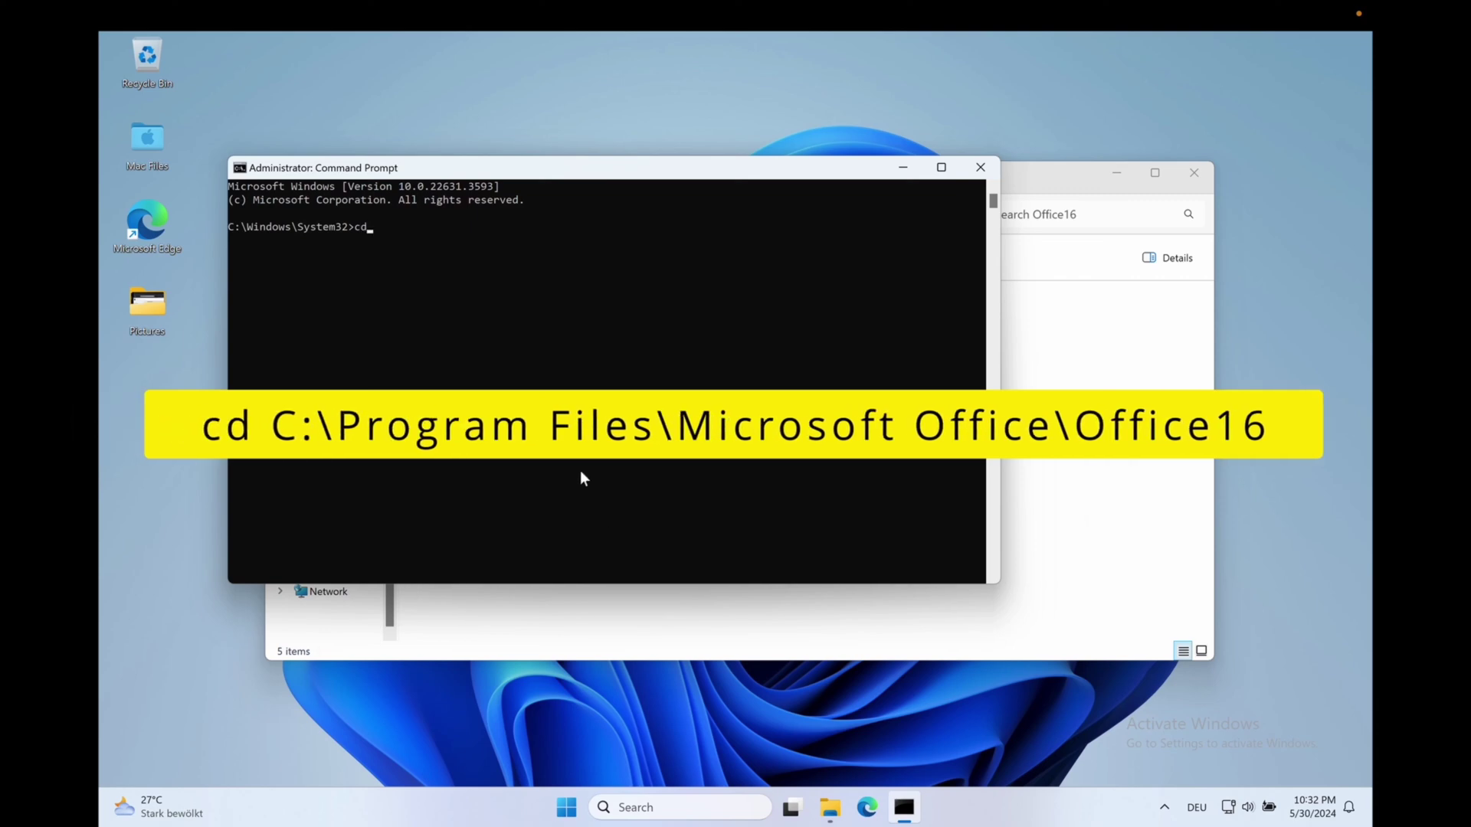
# Run cd with the pasted Office16 path to switch into that folder
pyautogui.rightClick(382, 225)
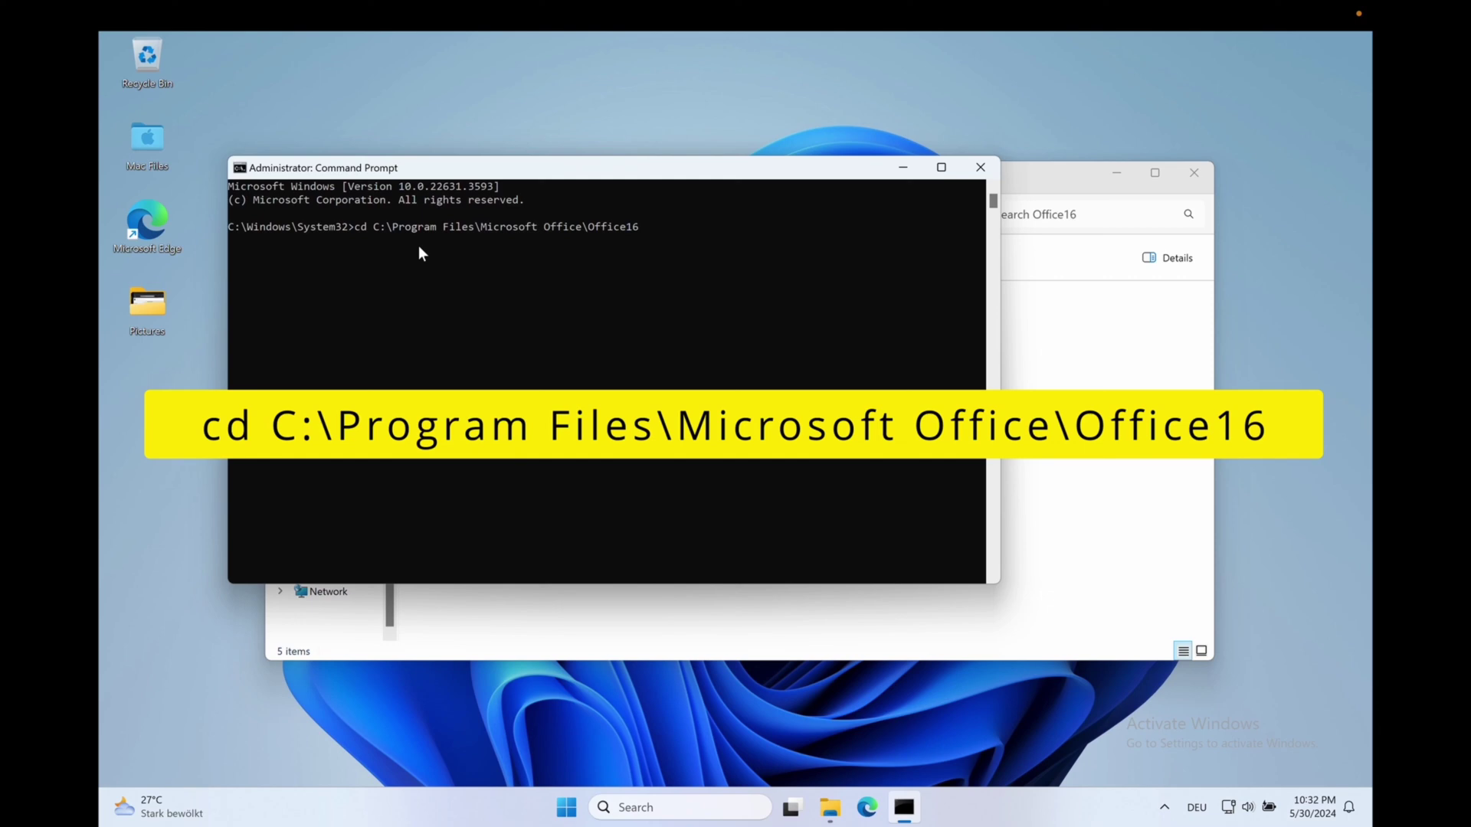
pyautogui.press('Return')
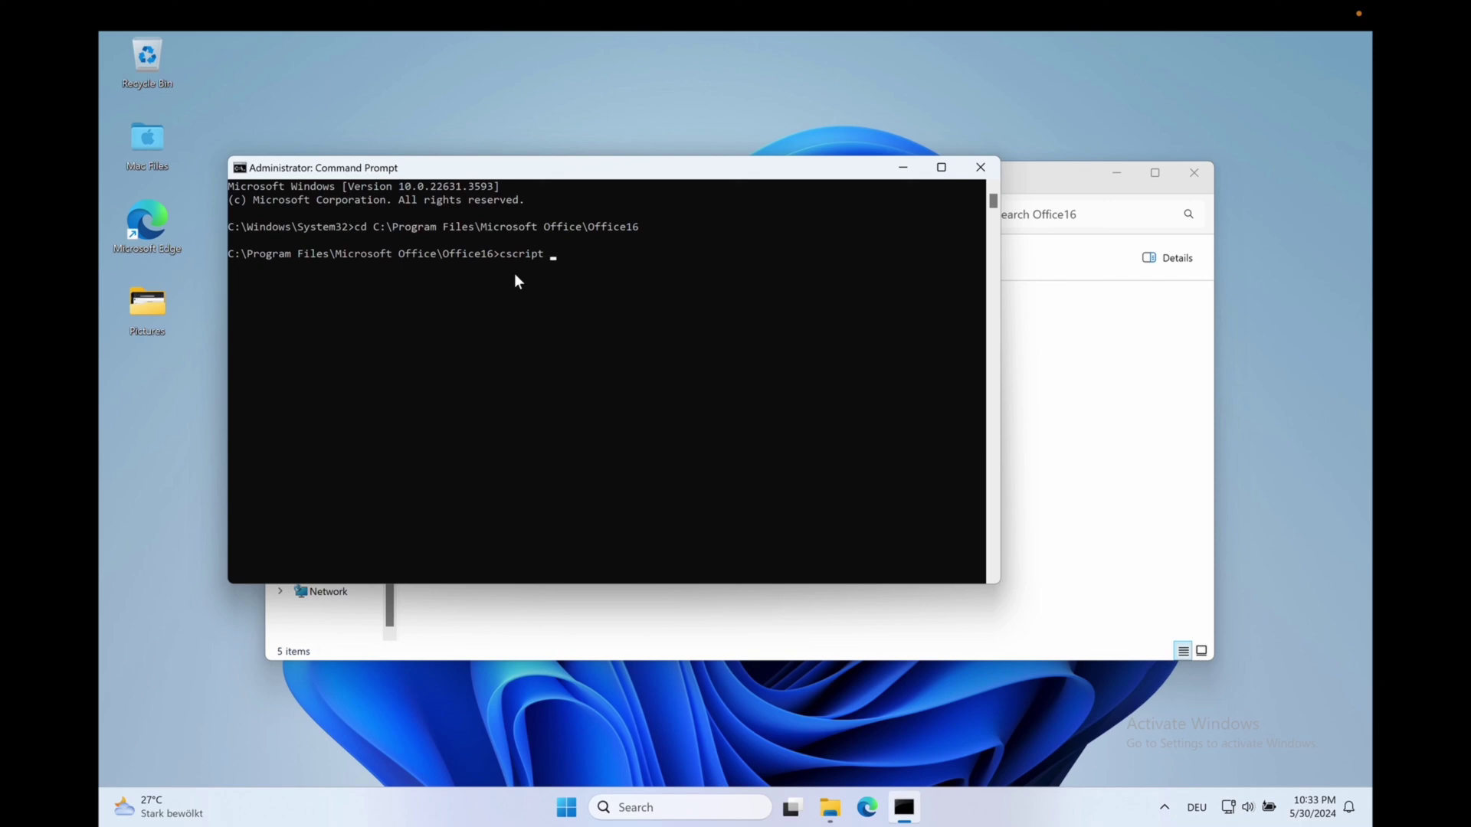
pyautogui.write('os')
pyautogui.write('pp.v')
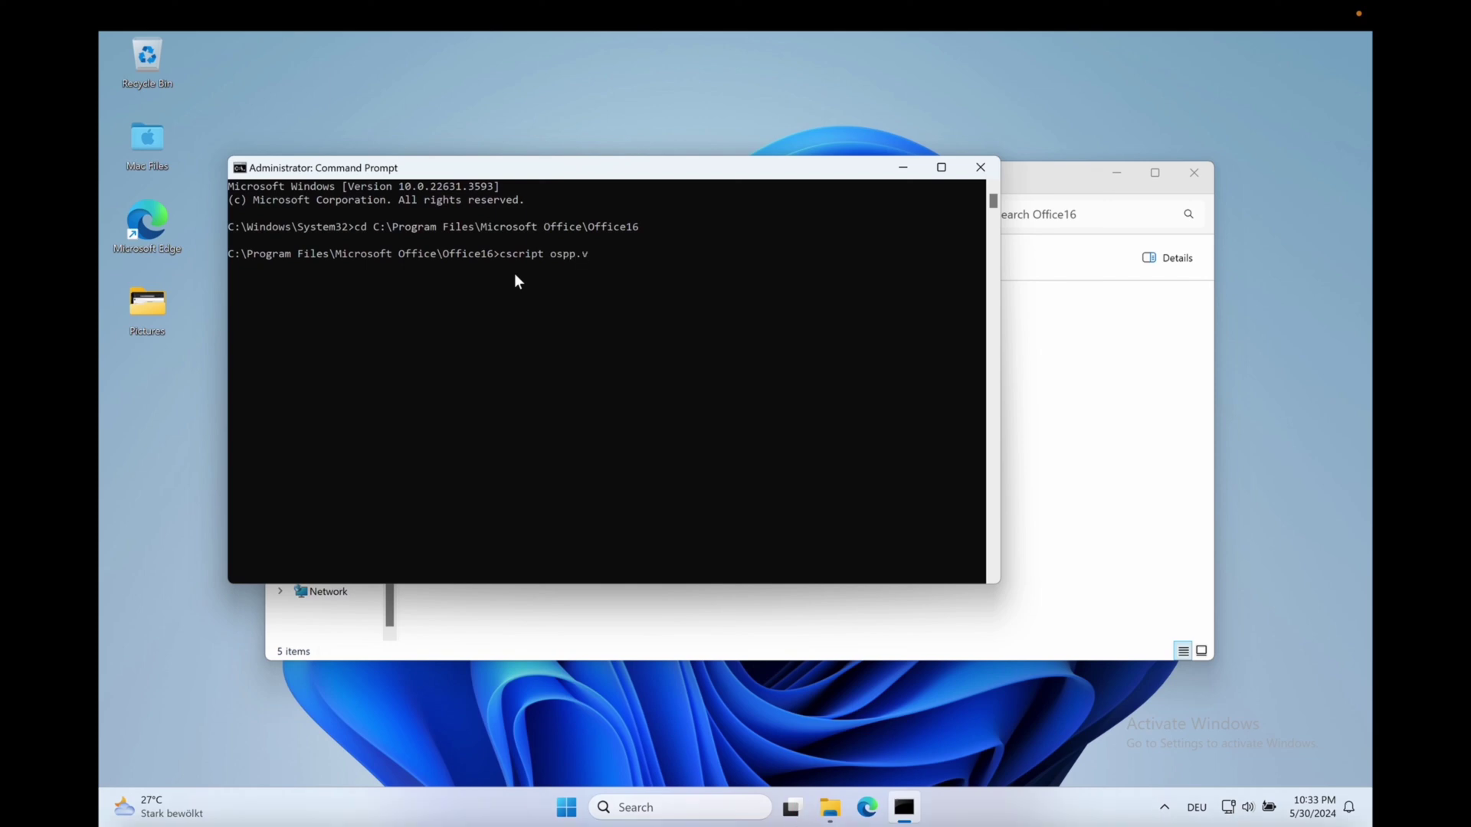
pyautogui.write('bs')
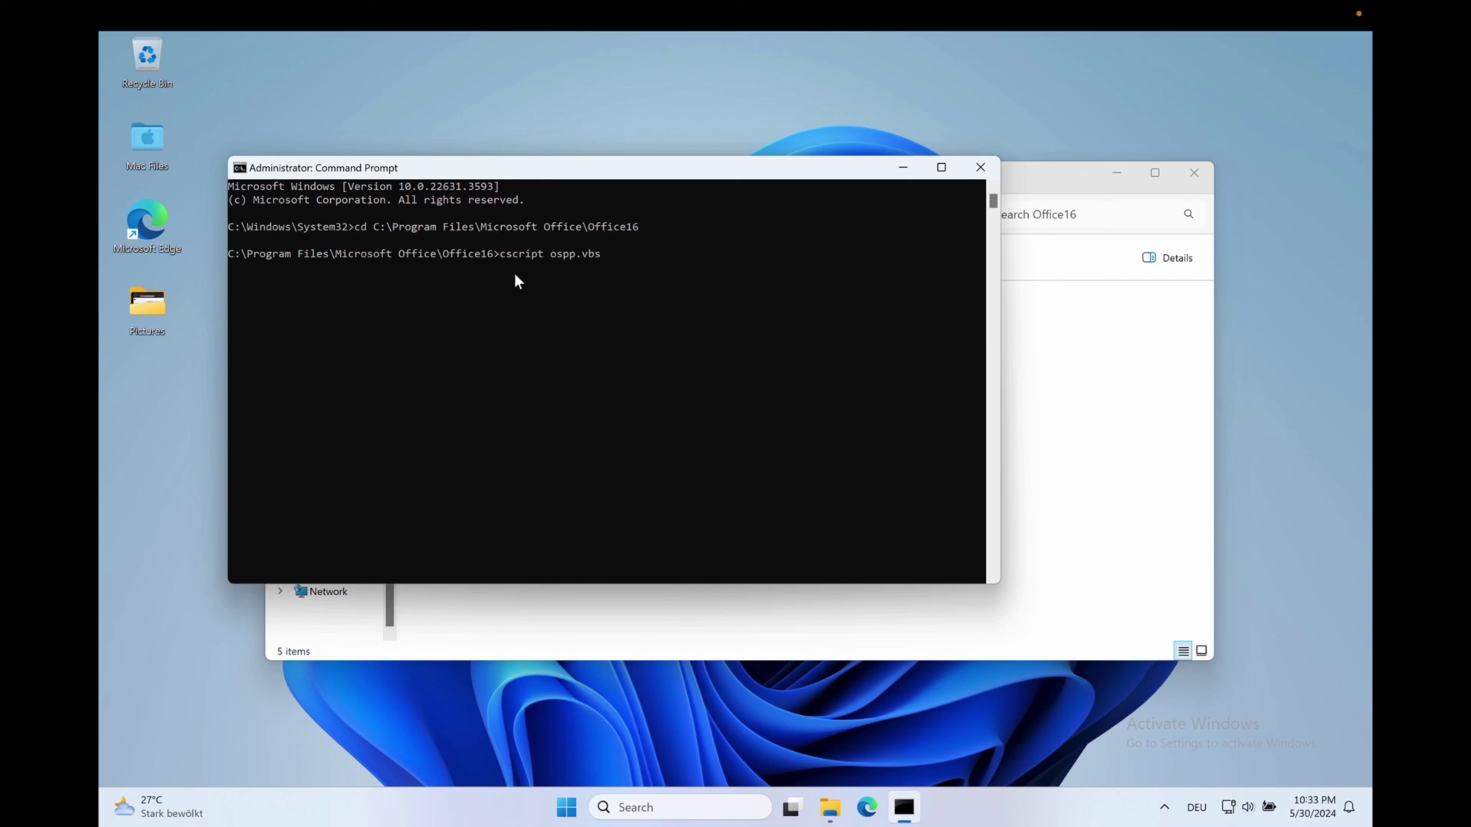
pyautogui.write(' /')
pyautogui.write('se')
pyautogui.write('ths')
pyautogui.write('t:')
pyautogui.write('km')
pyautogui.write('s.')
pyautogui.write('03k')
pyautogui.write('.or')
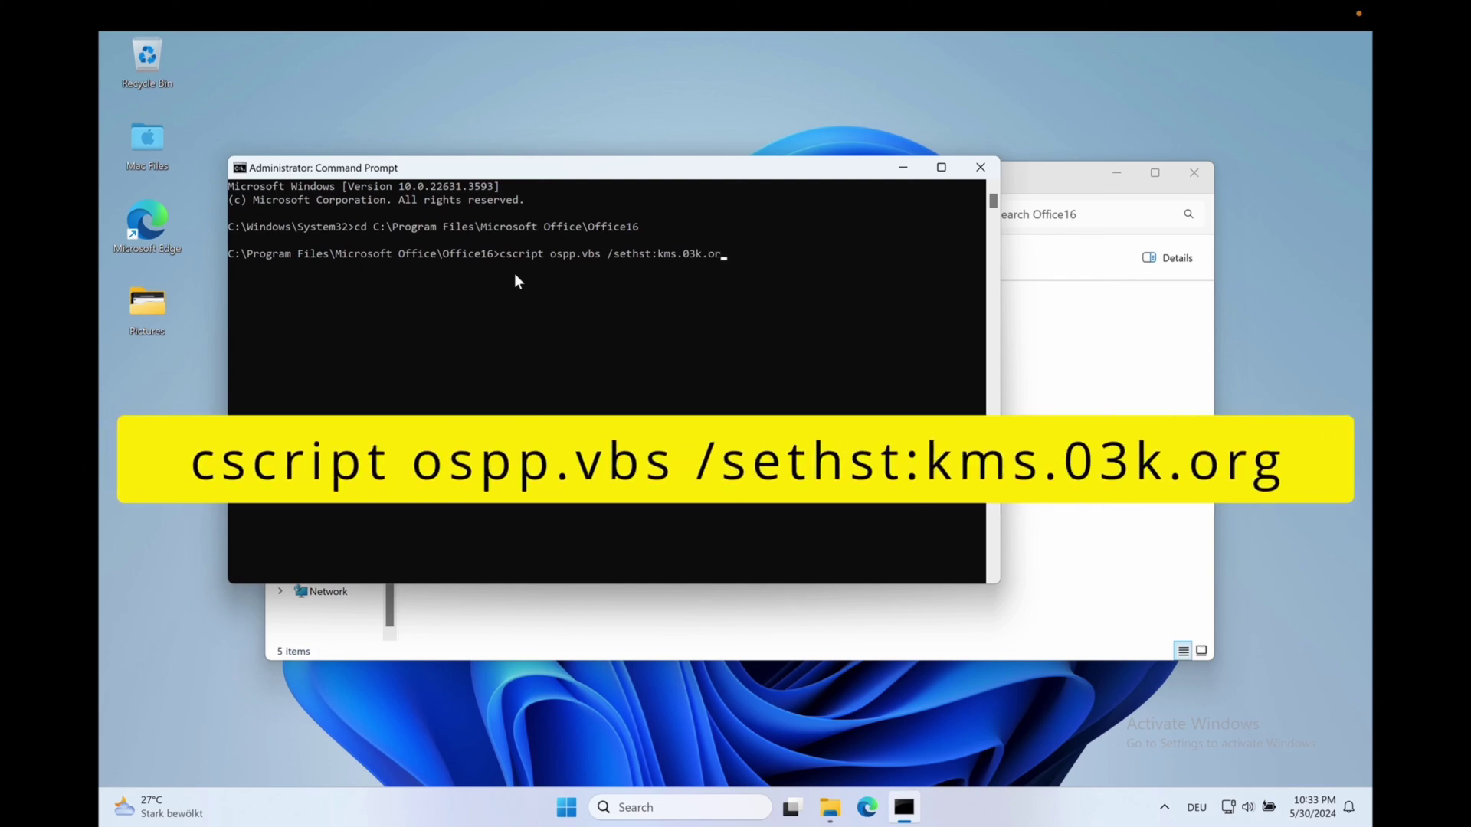
pyautogui.write('g')
# Run cscript ospp.vbs /sethst:kms.03k.org to set the KMS host
pyautogui.press('Return')
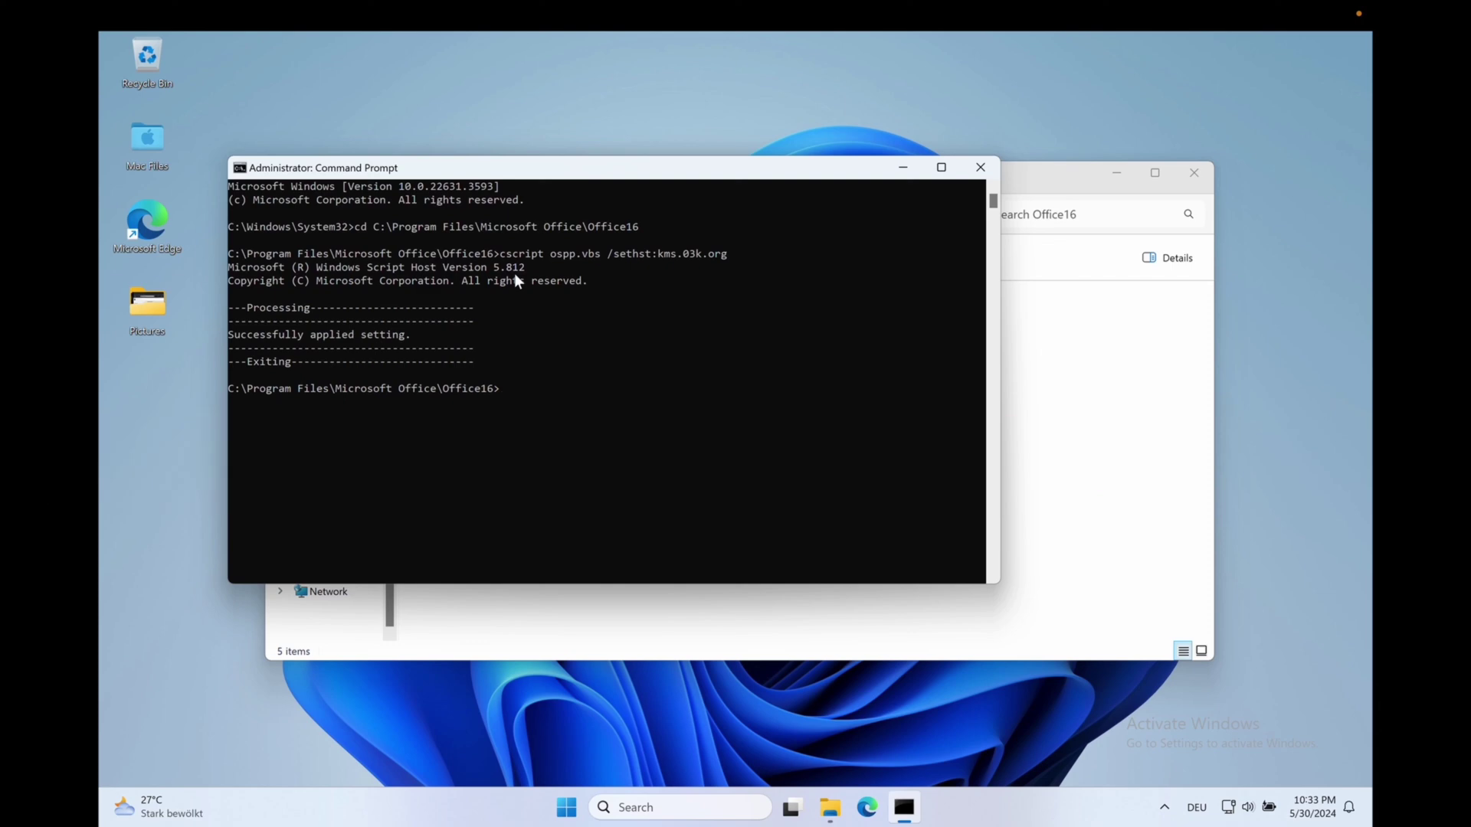
pyautogui.write('script')
pyautogui.write(' ospp.')
pyautogui.write('vbs')
pyautogui.write(' /')
pyautogui.write('ac')
pyautogui.write('t')
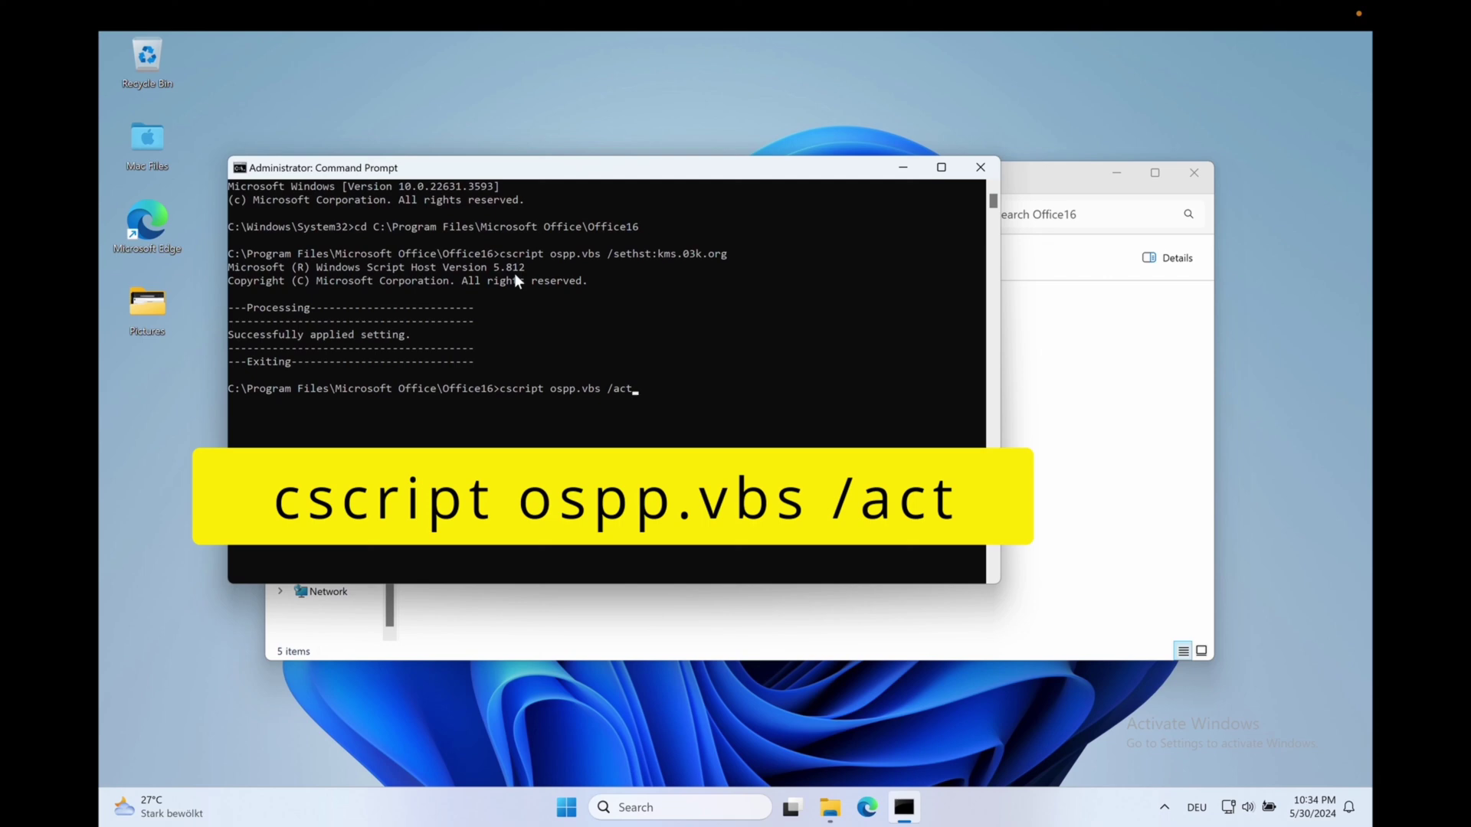
# Run cscript ospp.vbs /act, confirm activation succeeded, and close Command Prompt
pyautogui.press('Return')
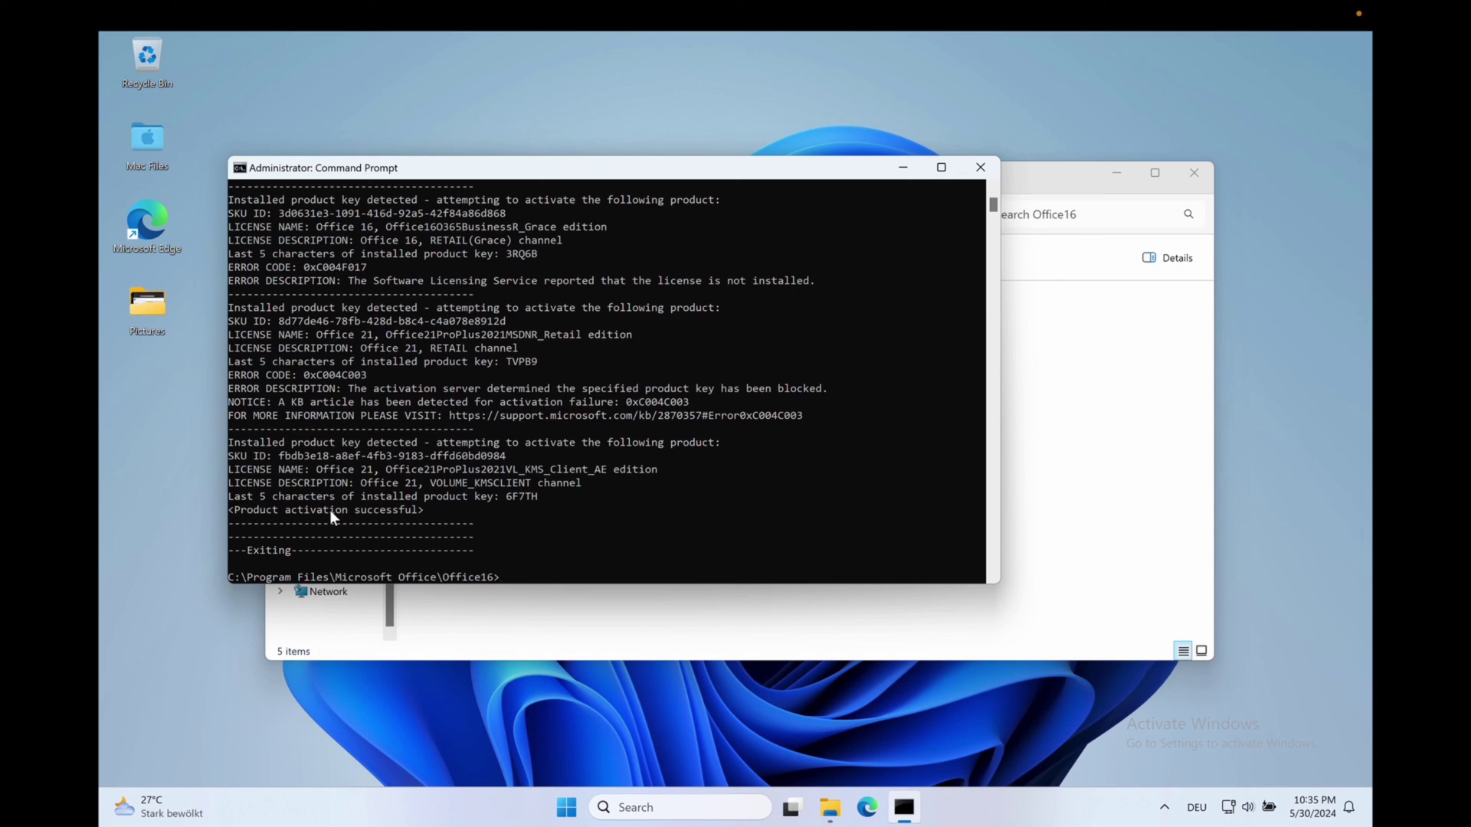
pyautogui.click(980, 169)
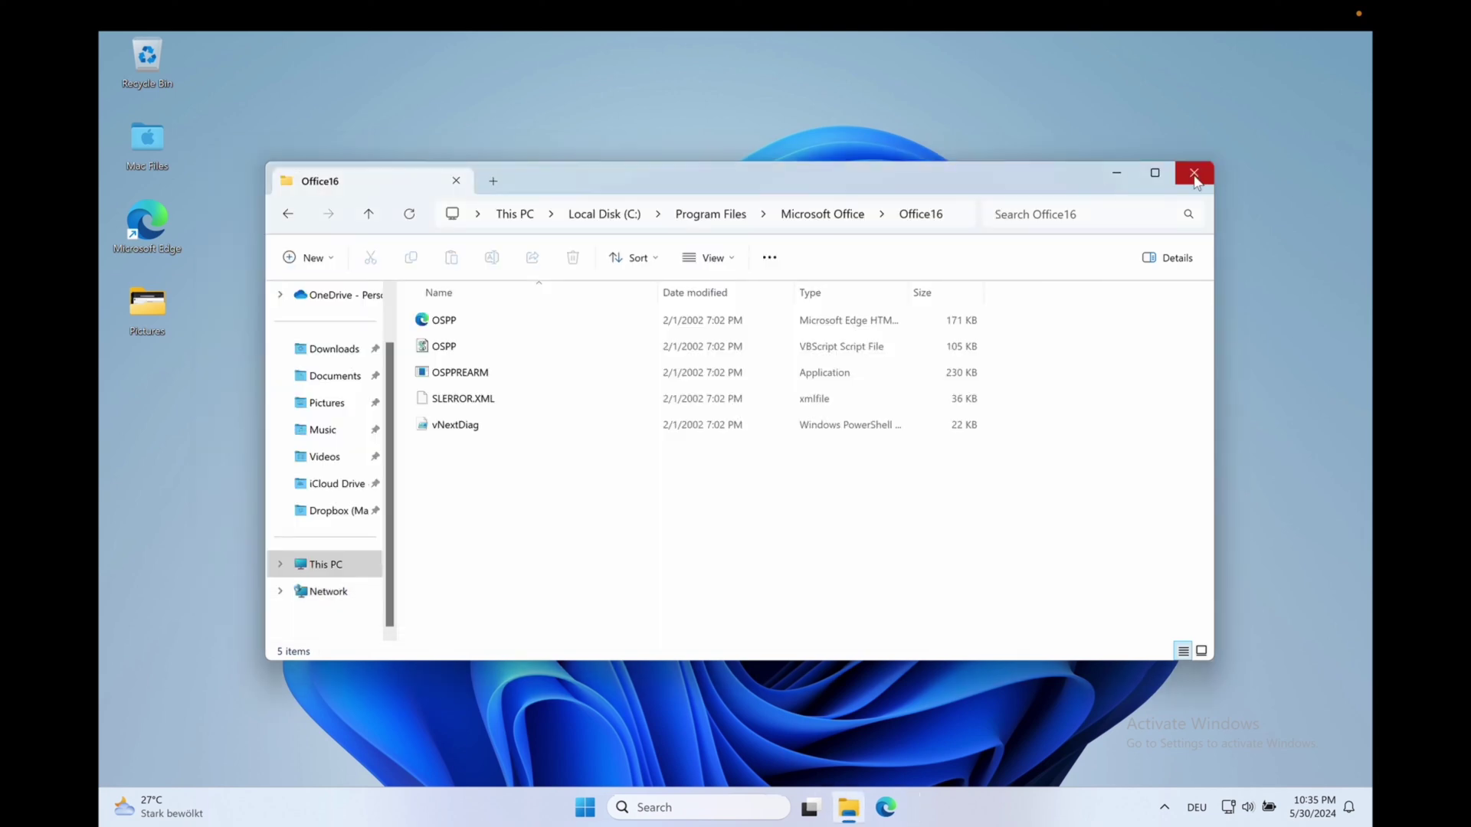
# Close the Office16 window, launch Excel from Search, and view its Account page
pyautogui.click(1195, 175)
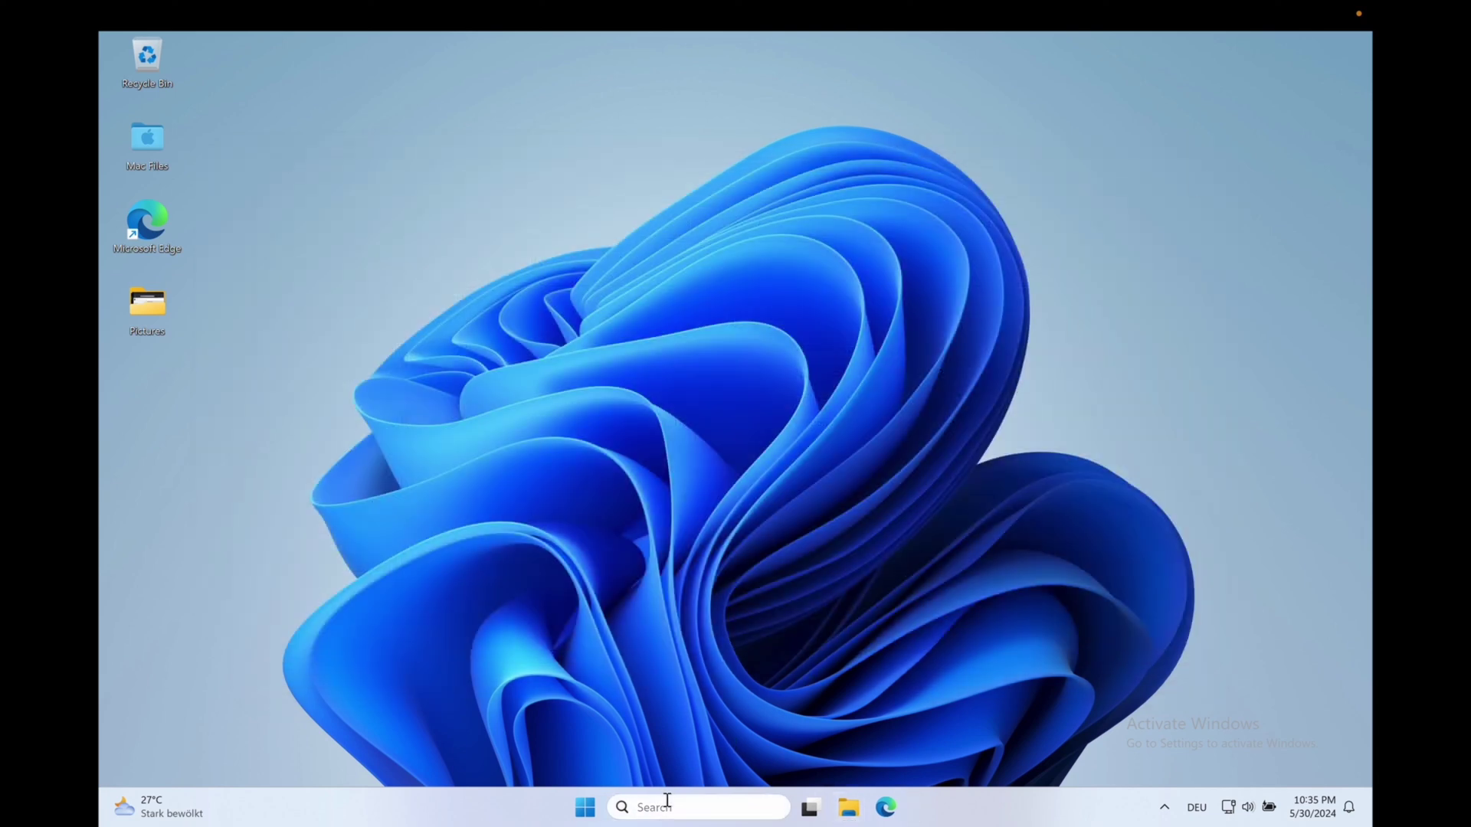
pyautogui.click(667, 806)
pyautogui.write('excel')
pyautogui.click(718, 290)
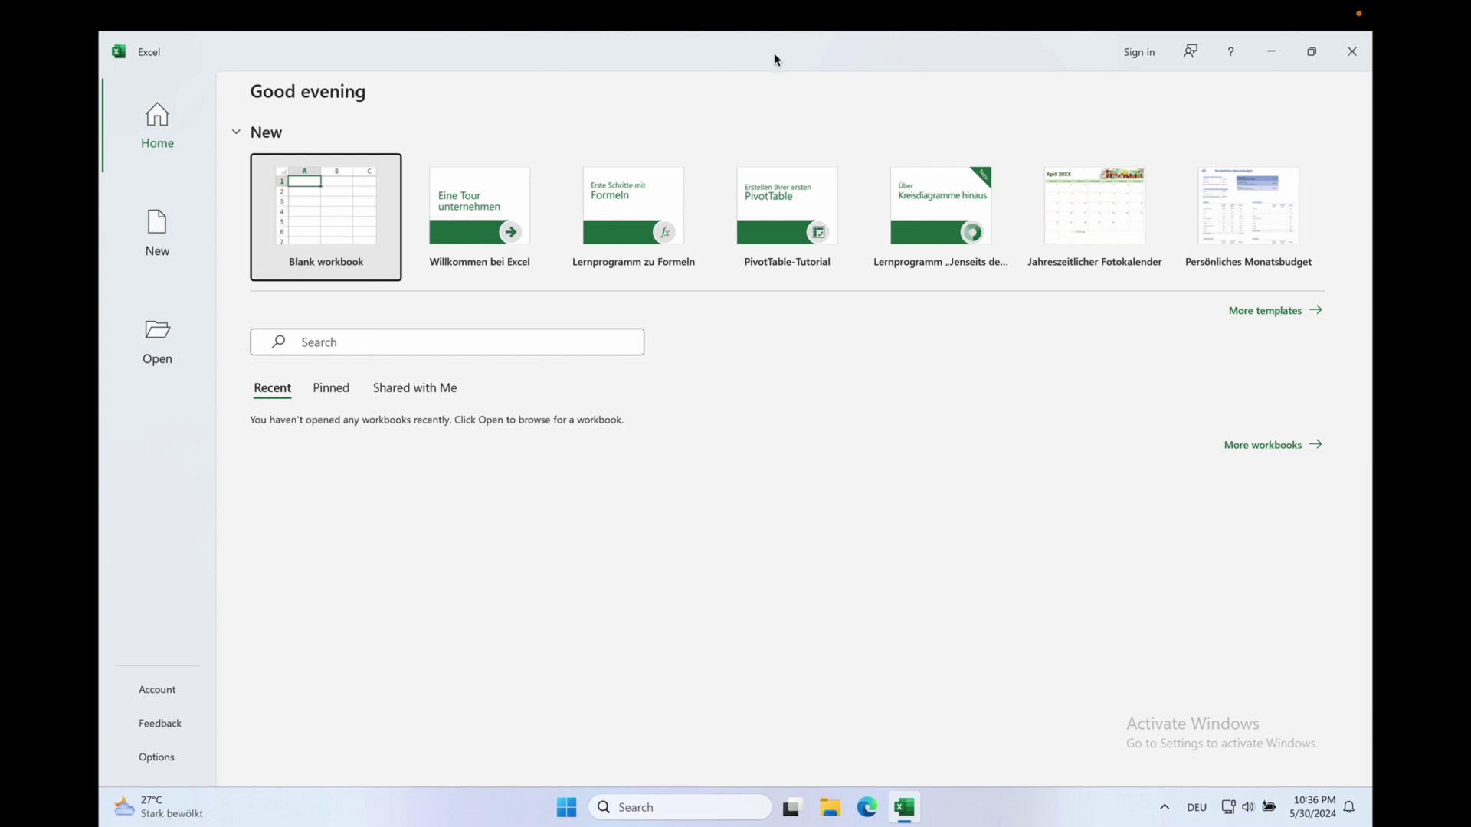
pyautogui.click(162, 694)
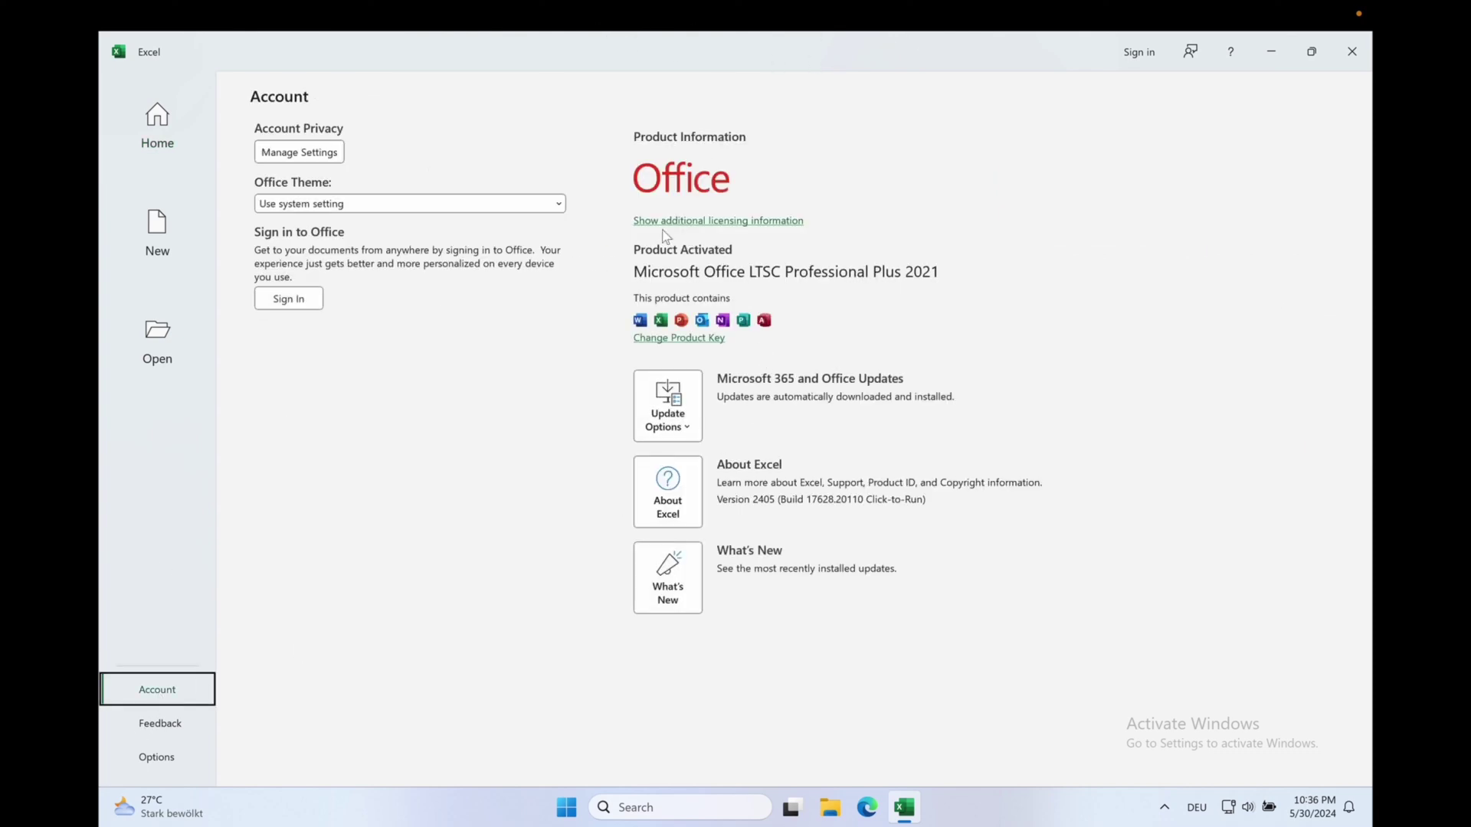